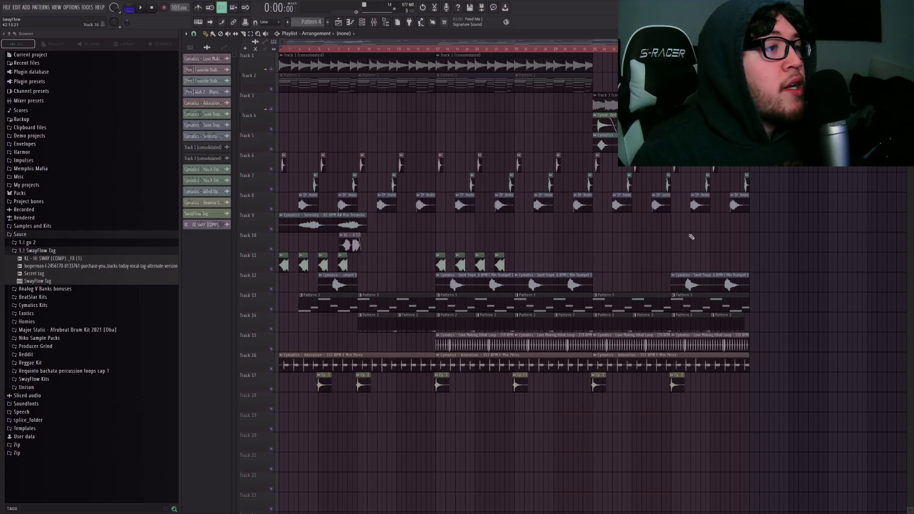
Open Pattern 1's Analog Lab V notes in the piano roll from the playlist.
scroll(350, 46, up, 5)
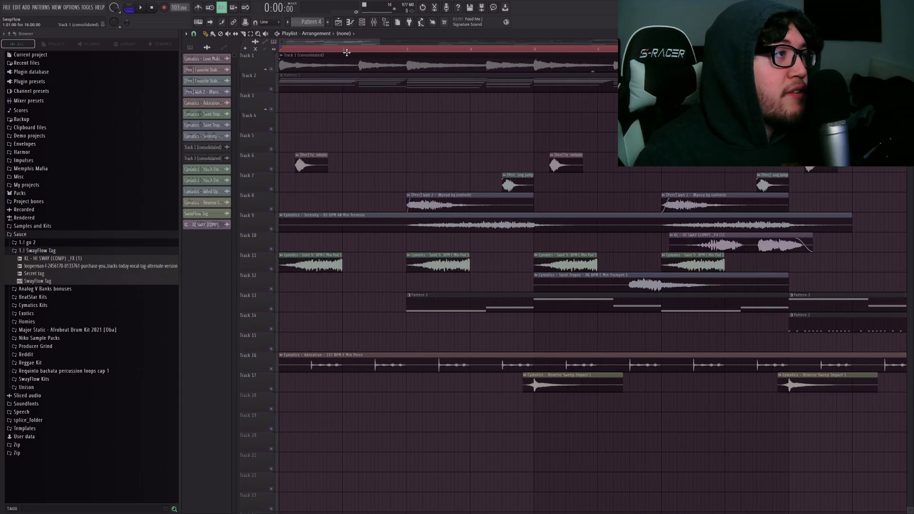
scroll(350, 46, down, 5)
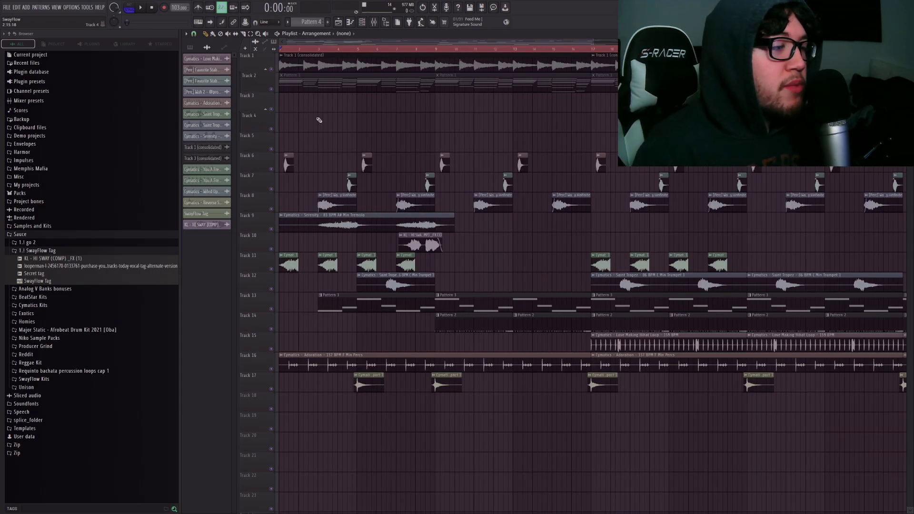
scroll(335, 51, down, 3)
right_click(278, 73)
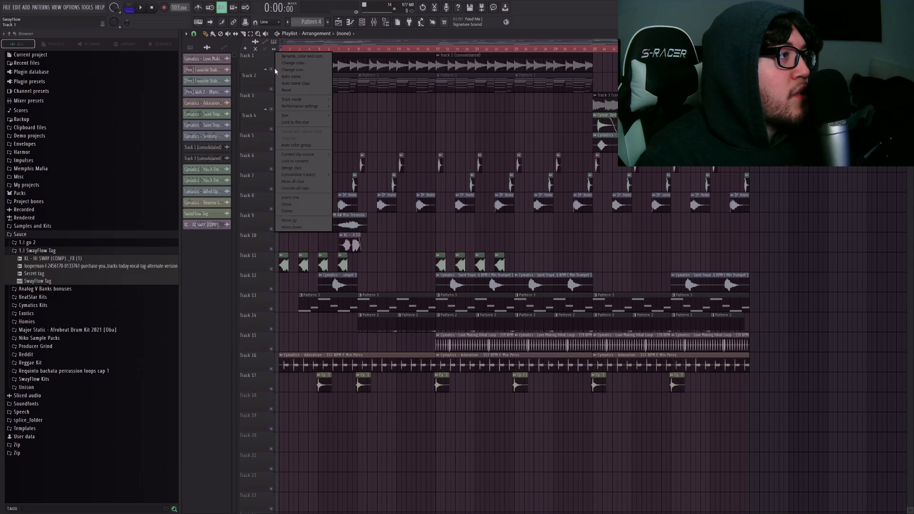
click(324, 83)
key(F7)
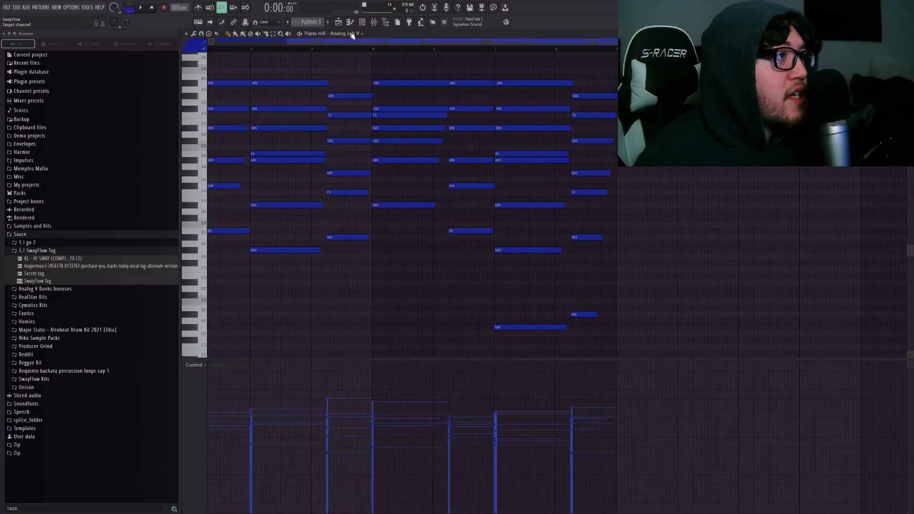
Solo Track 2 in the playlist and show the chord notes of Pattern 1 from their start.
key(F7)
right_click(329, 86)
click(329, 87)
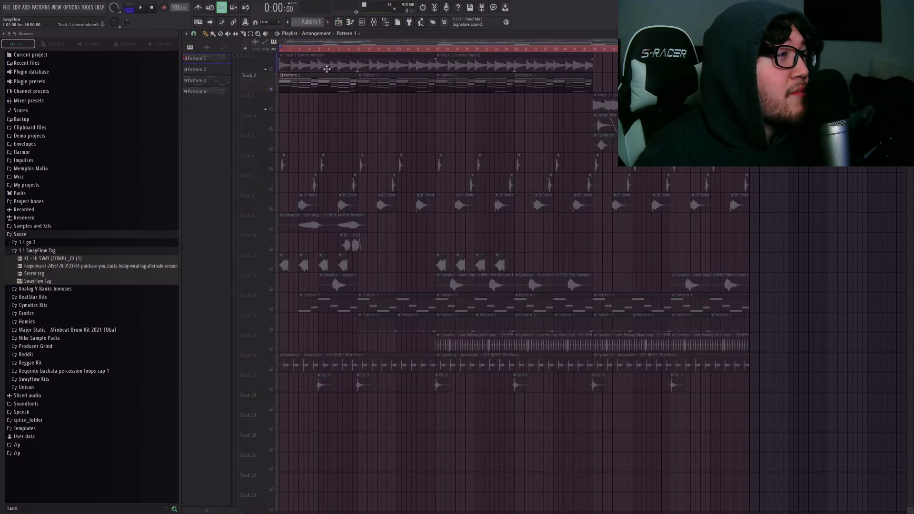
key(F7)
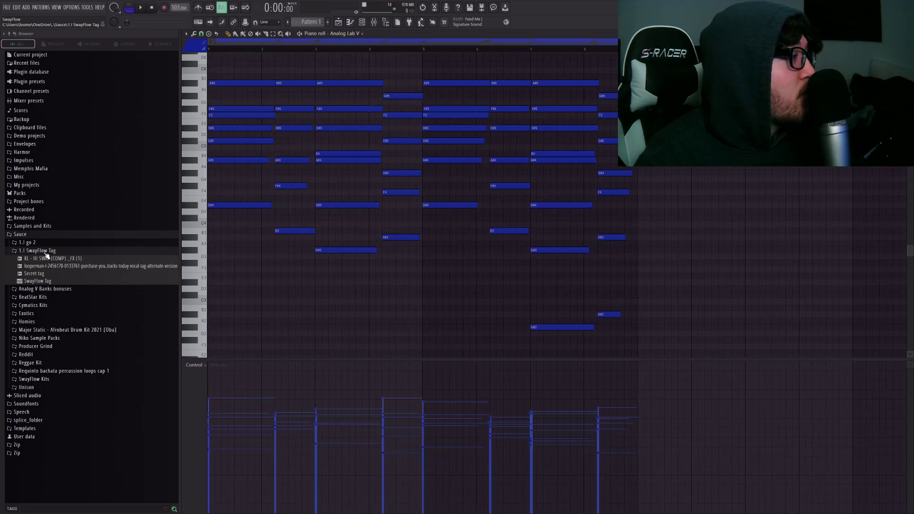
Browse the Cymatics MIDI files and select "Cymatics - My Space MIDI - A# Min".
click(45, 251)
click(33, 275)
click(51, 307)
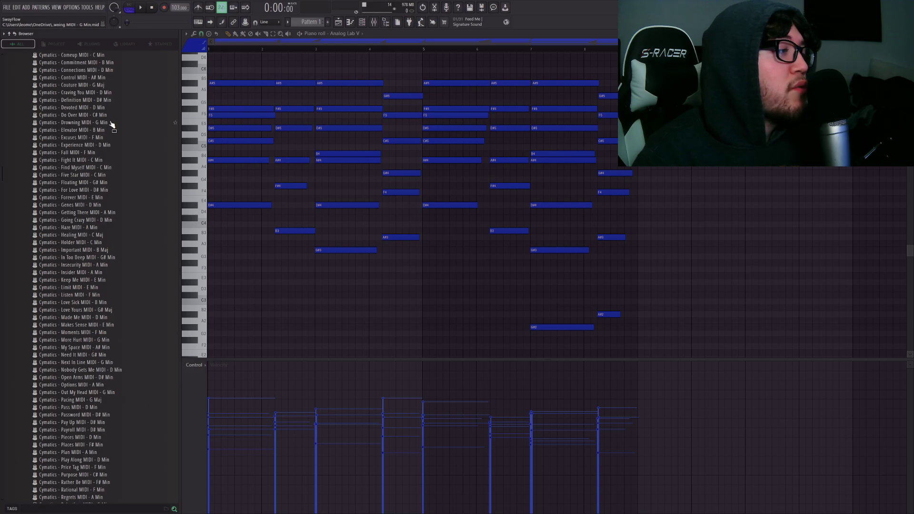
drag(65, 347, 66, 350)
Delete the five short high notes above the chords in the piano roll.
drag(179, 217, 352, 118)
drag(370, 170, 245, 96)
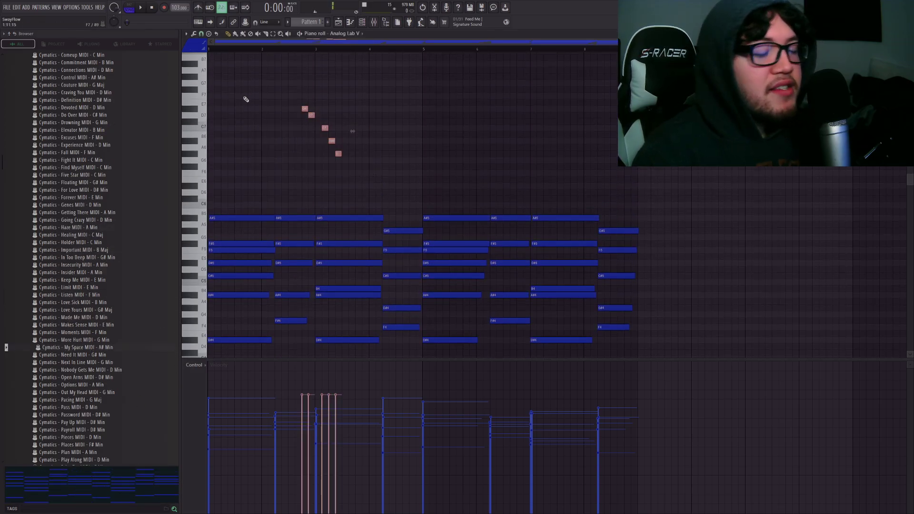
key(Delete)
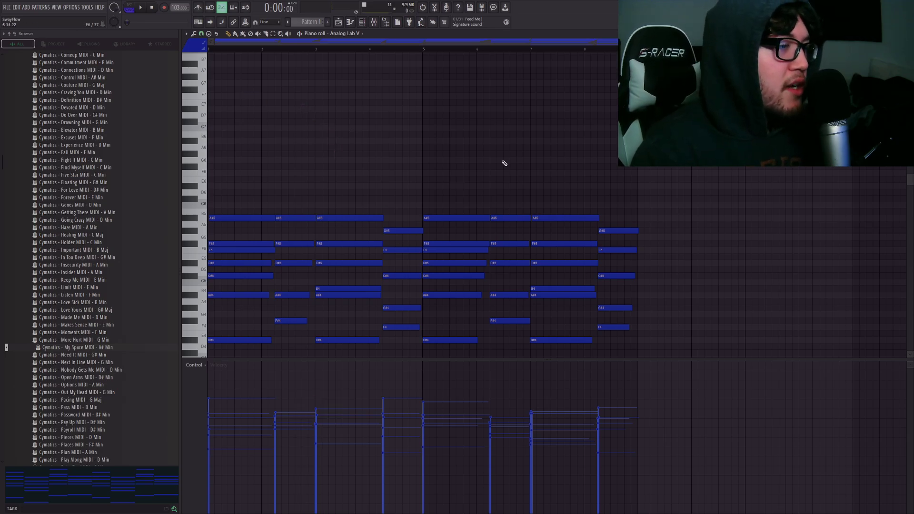
Bring up the strum tool for all the chord notes in Pattern 1 and deselect the notes.
scroll(427, 241, down, 4)
scroll(594, 277, up, 3)
key(ctrl+a)
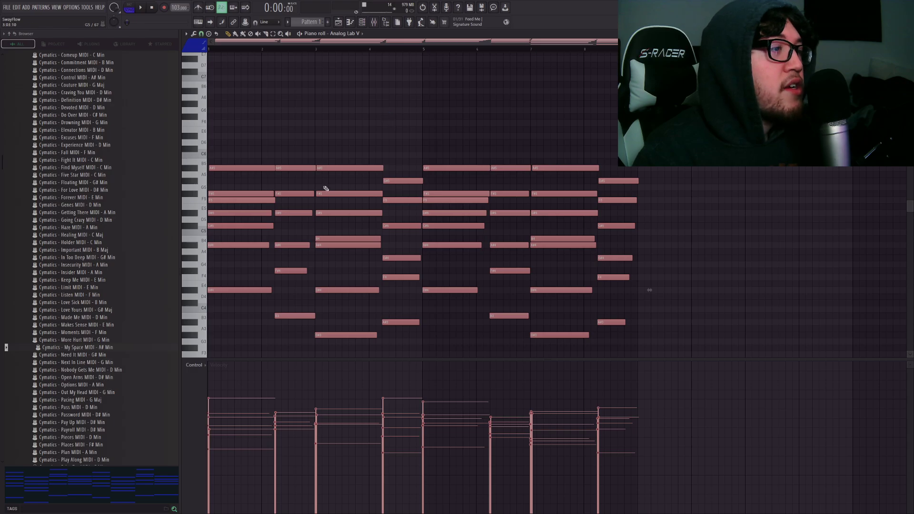
key(alt+s)
click(508, 223)
key(ctrl+d)
scroll(395, 203, down, 1)
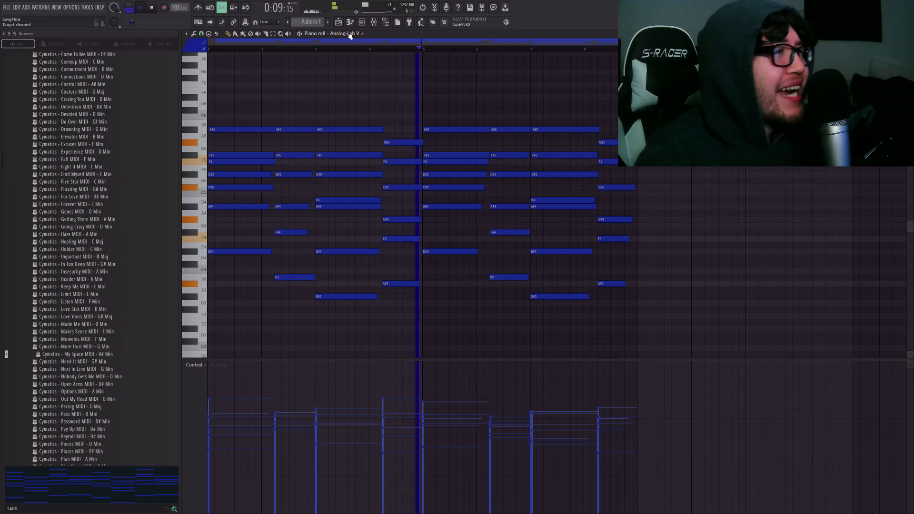
Stop playback and inspect the Fruity Delay 3 effect on mixer Insert 1.
key(space)
key(F5)
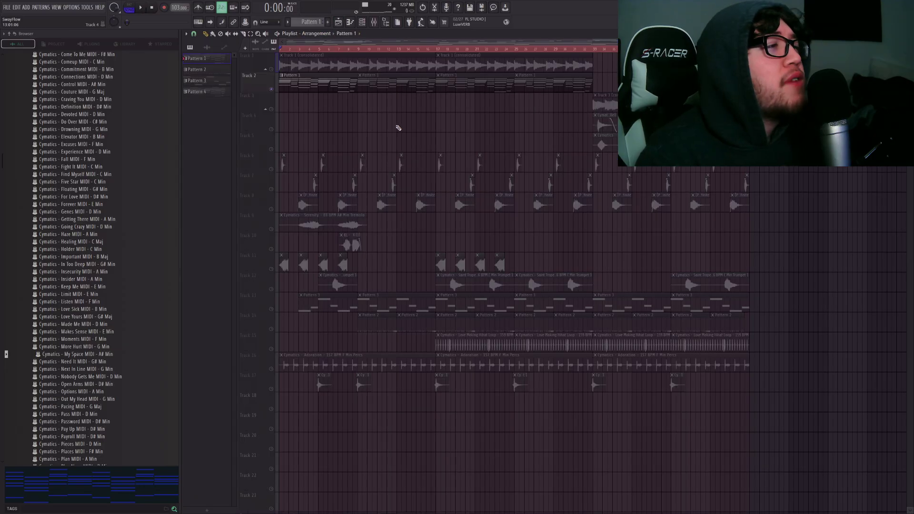
click(351, 23)
click(362, 22)
click(374, 22)
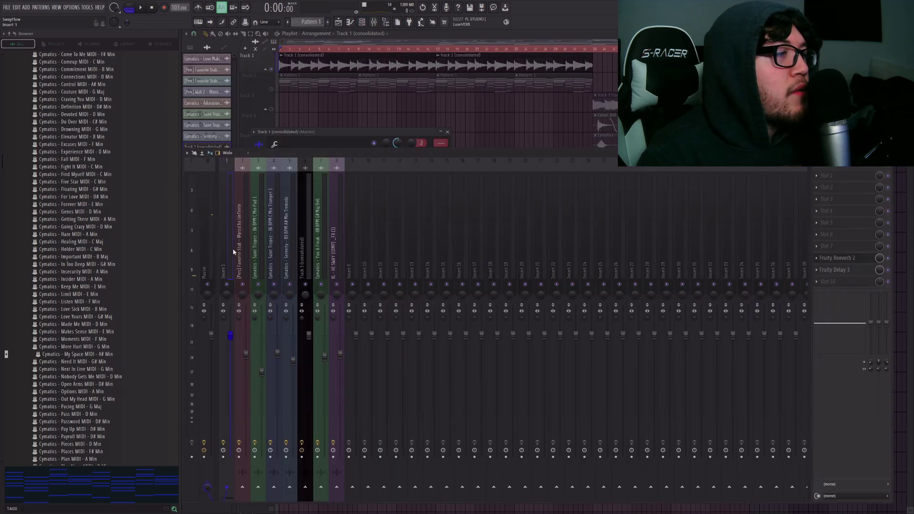
click(845, 273)
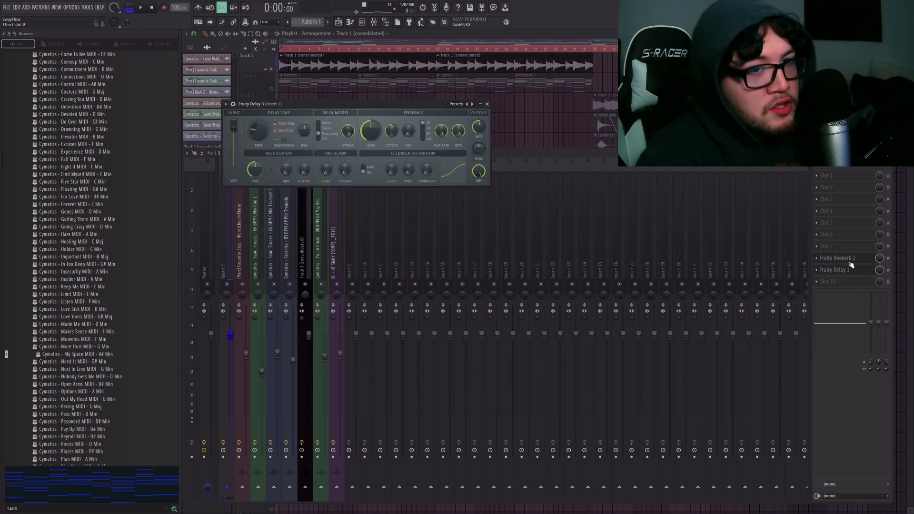
key(F5)
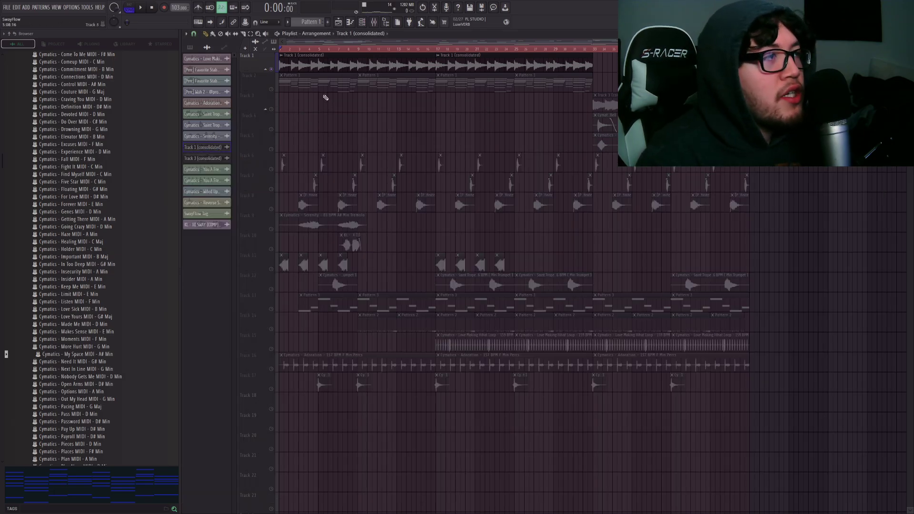
Audition the soloed Track 1 melody and add Track 13 to the playback.
key(space)
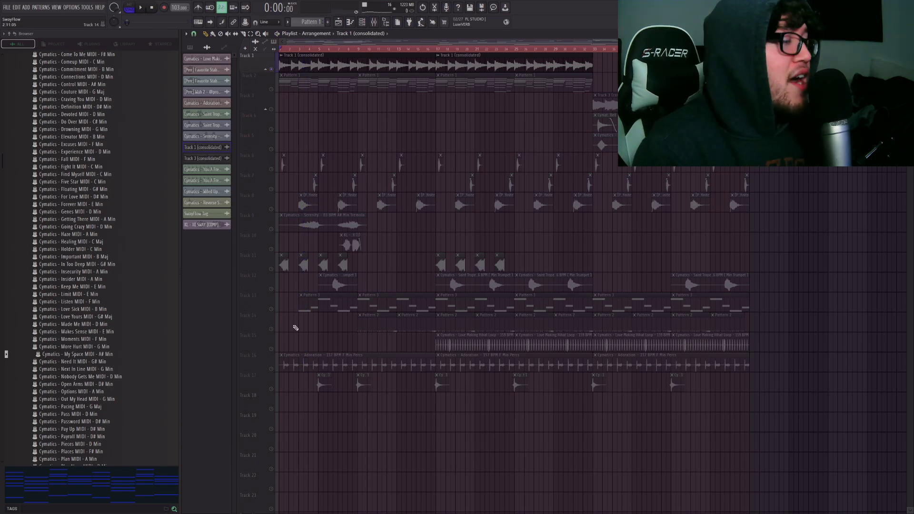
click(273, 310)
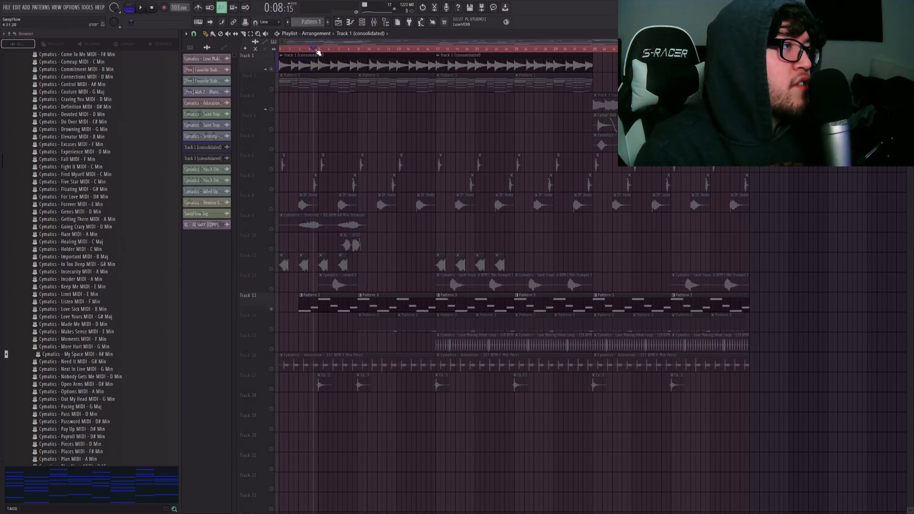
key(space)
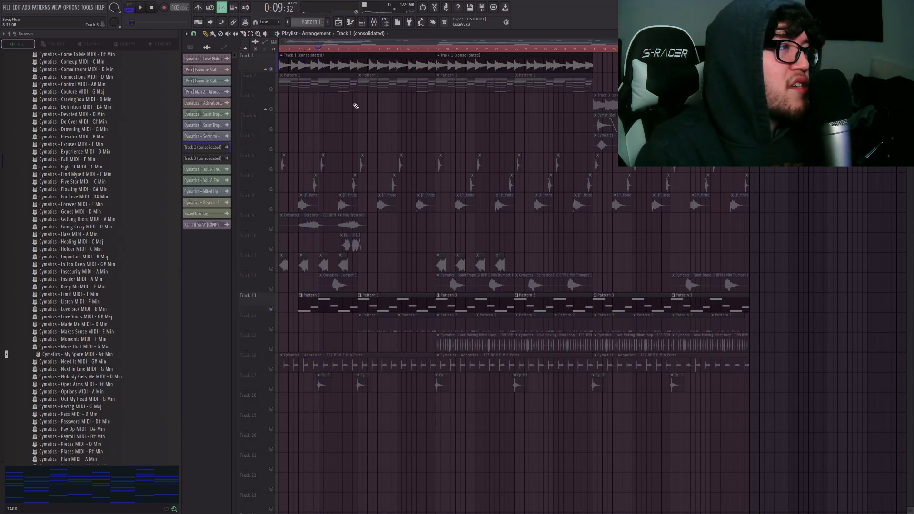
scroll(346, 187, down, 2)
key(space)
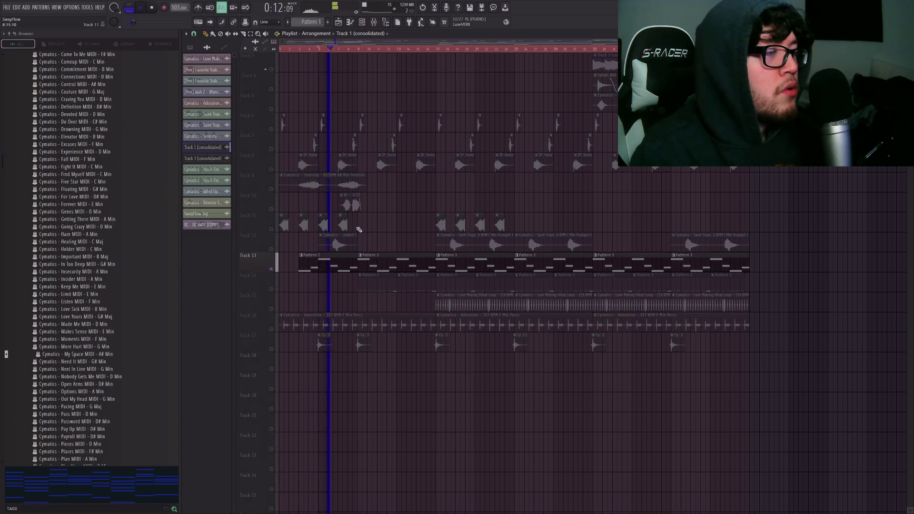
Show all channels in the Channel rack, return to the playlist and unmute all of its tracks.
click(362, 22)
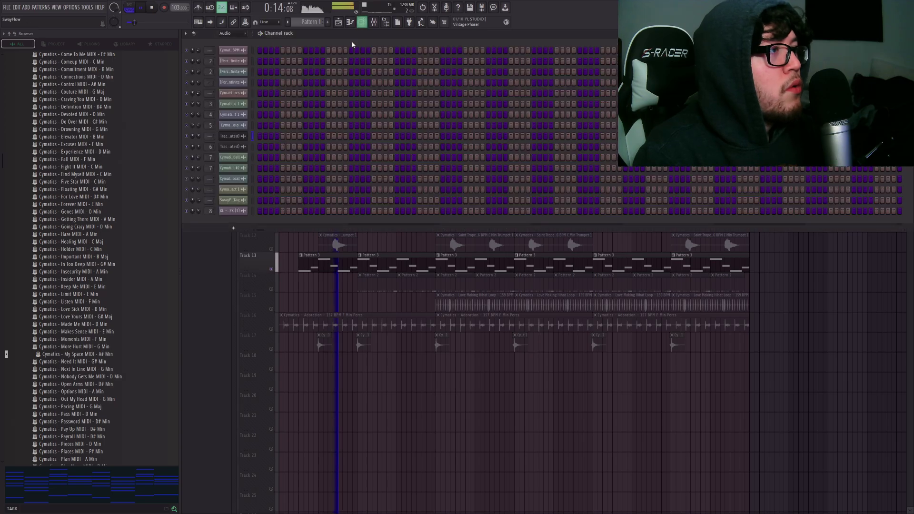
click(232, 32)
click(231, 41)
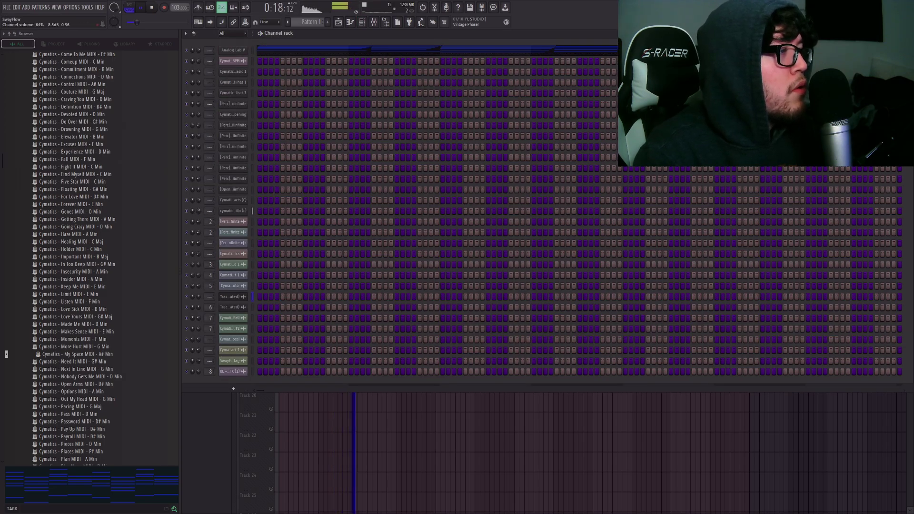
key(F6)
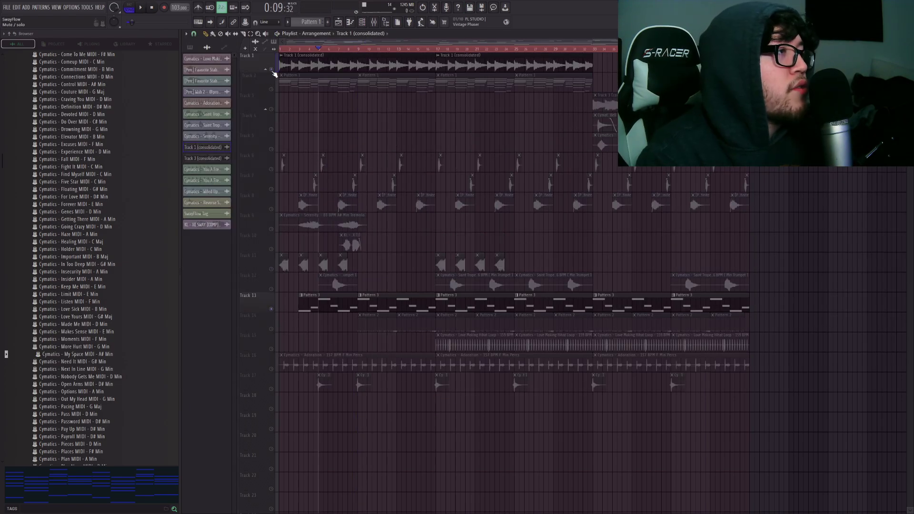
right_click(273, 71)
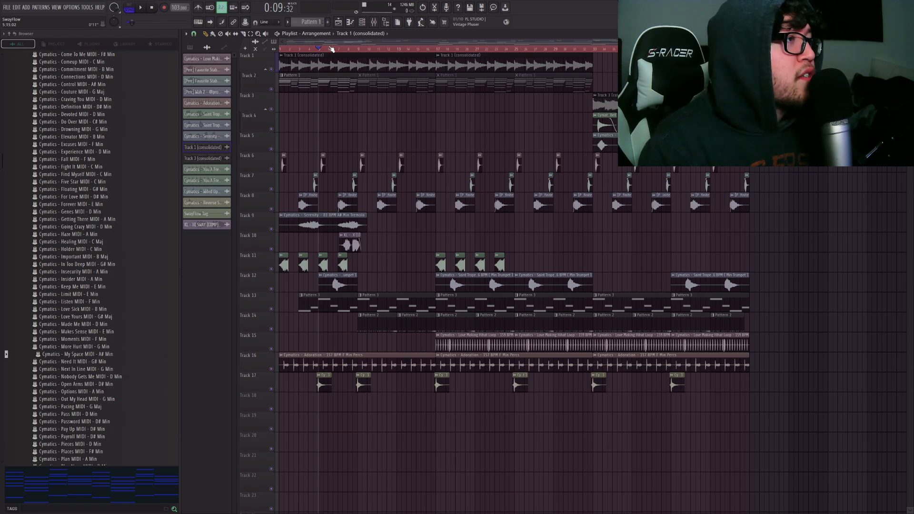
Solo Track 6, audition its Favorite Stab percussion clip and view the clip's channel settings.
scroll(330, 50, up, 5)
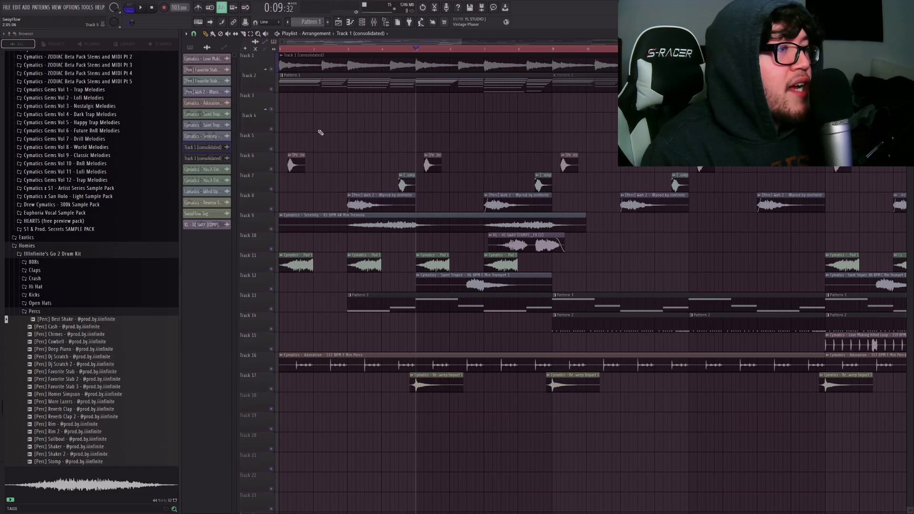
scroll(290, 51, up, 5)
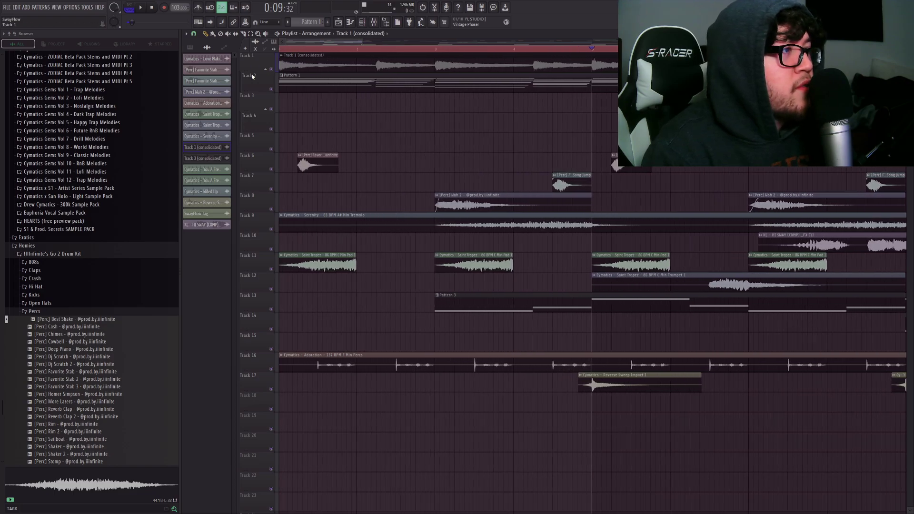
key(space)
right_click(272, 169)
click(300, 49)
double_click(325, 156)
key(space)
key(Escape)
double_click(333, 166)
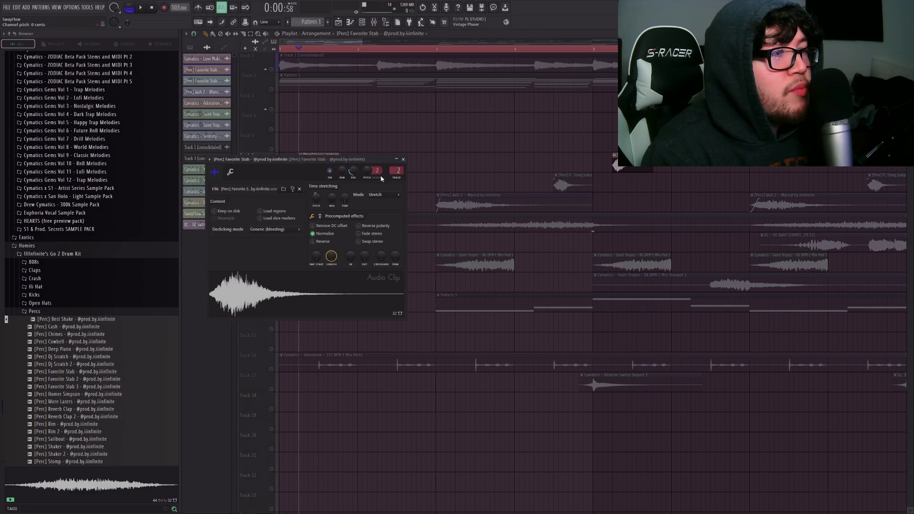
key(Escape)
key(space)
key(space)
Add Track 7 to the soloed tracks and audition its first percussion clip.
click(549, 49)
right_click(271, 189)
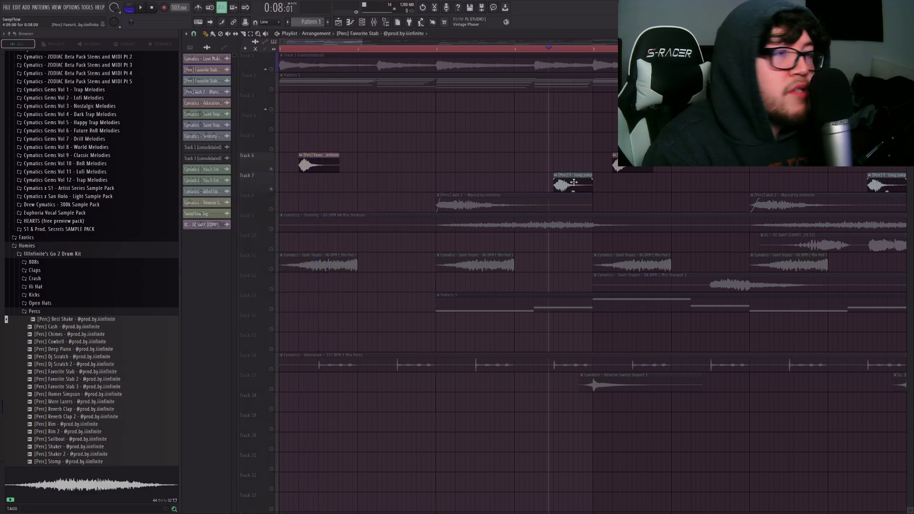
key(space)
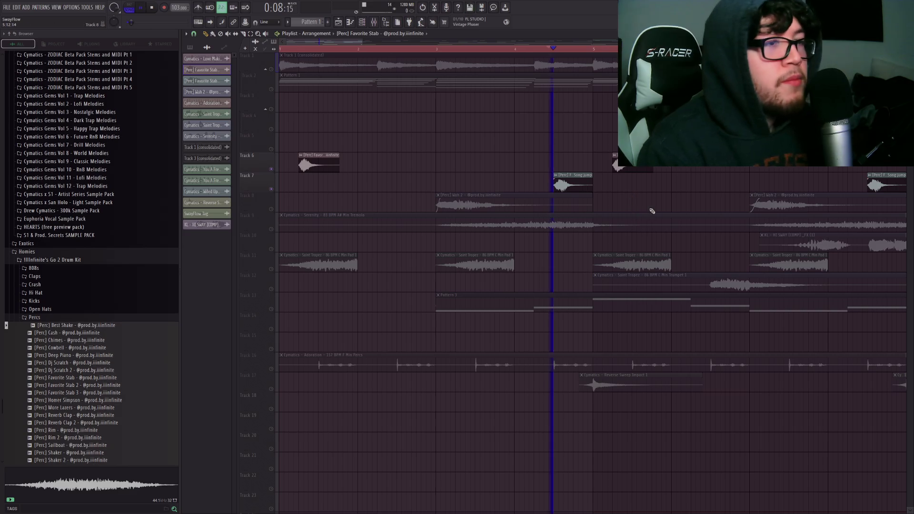
key(space)
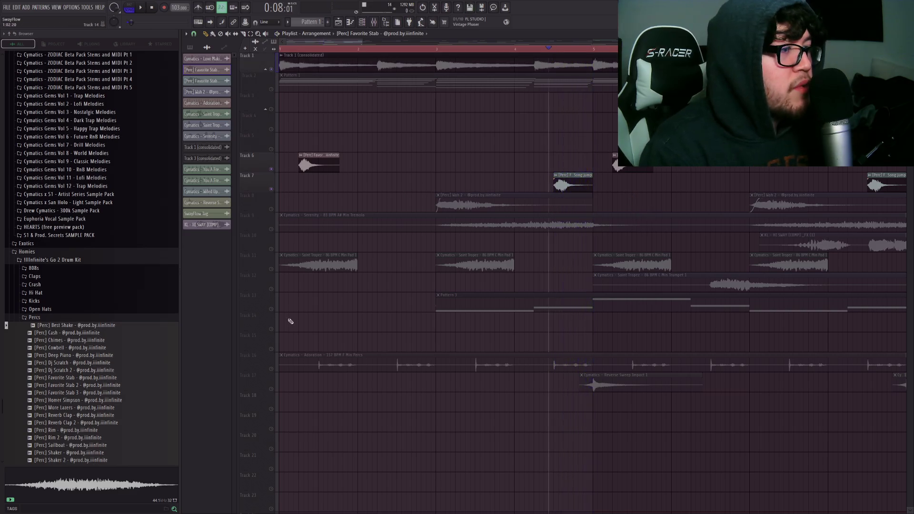
Play the stabs together with Tracks 1 and 13 from the start and from about bar 4, and unmute all tracks.
scroll(365, 53, down, 5)
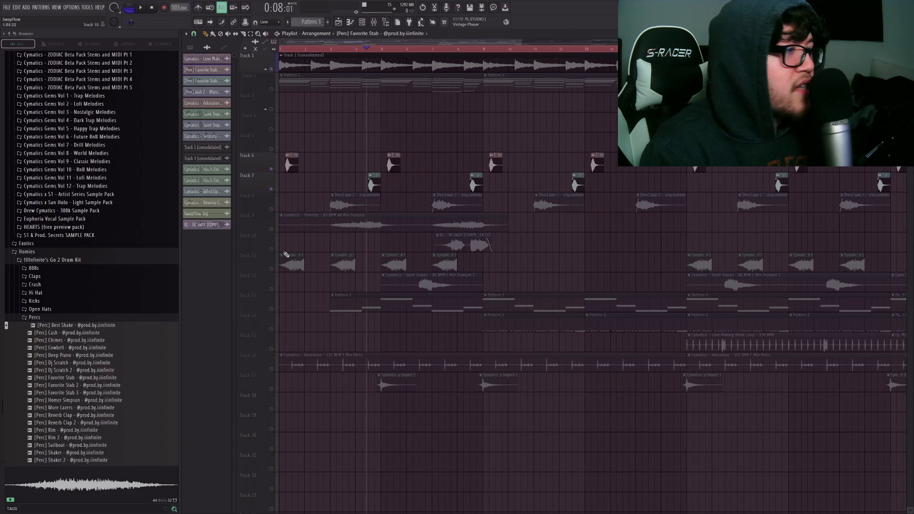
key(Home)
key(space)
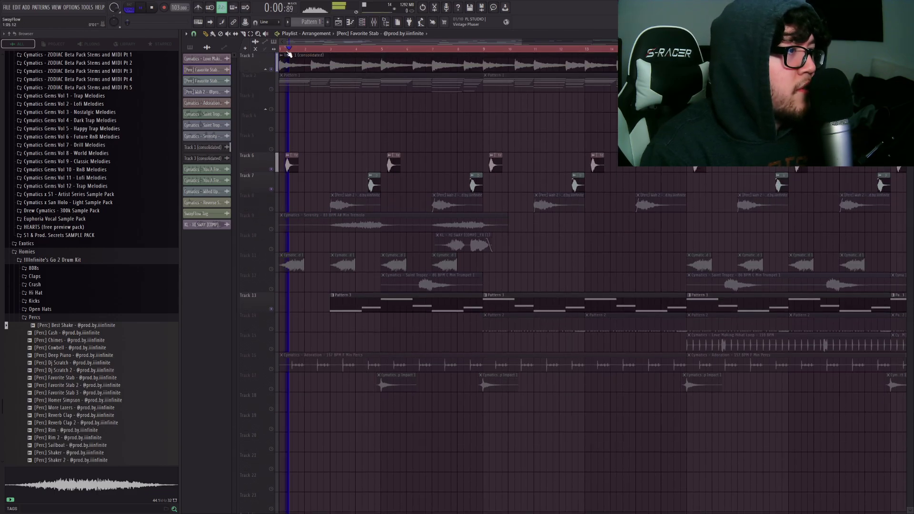
click(360, 50)
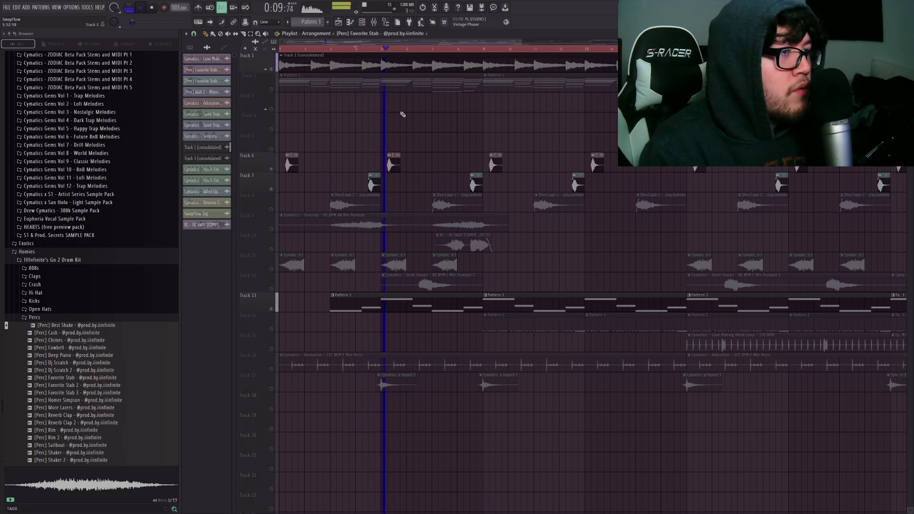
key(space)
right_click(272, 170)
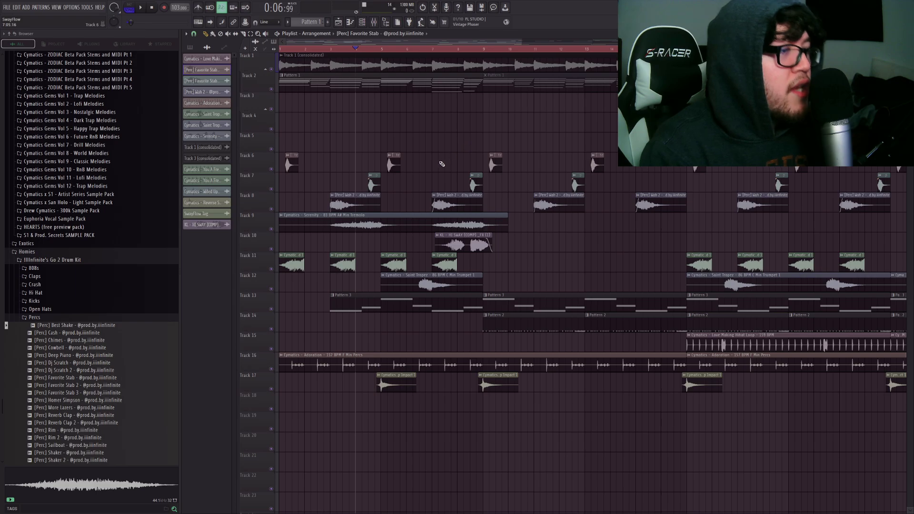
Open the Wah 2 percussion clip on Track 8 and preview its sample.
scroll(442, 164, down, 1)
double_click(470, 184)
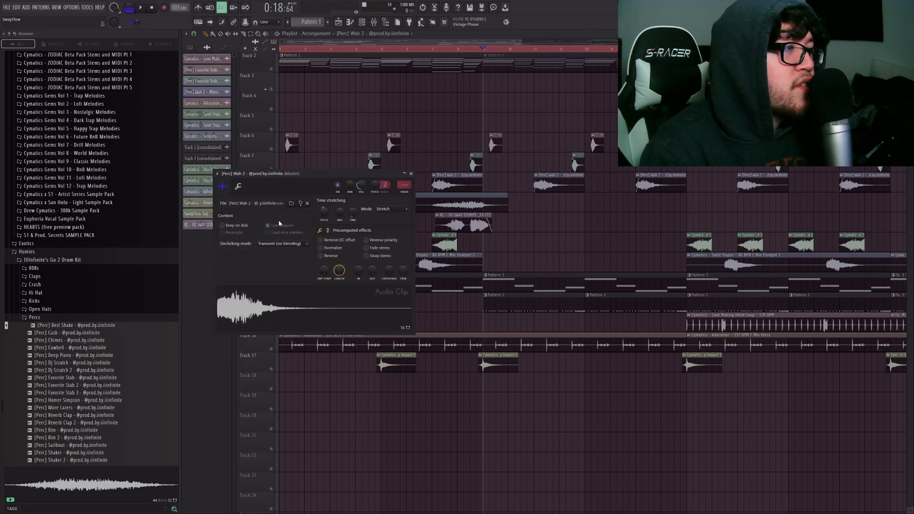
drag(283, 312, 545, 136)
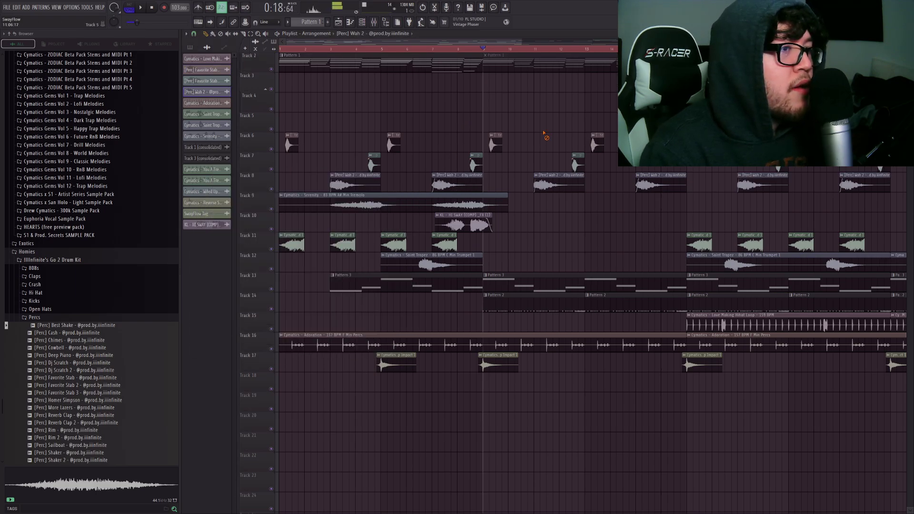
Solo the Wah 2 layer together with Tracks 1, 6, 7 and 13 and play them from bar 3.
click(333, 50)
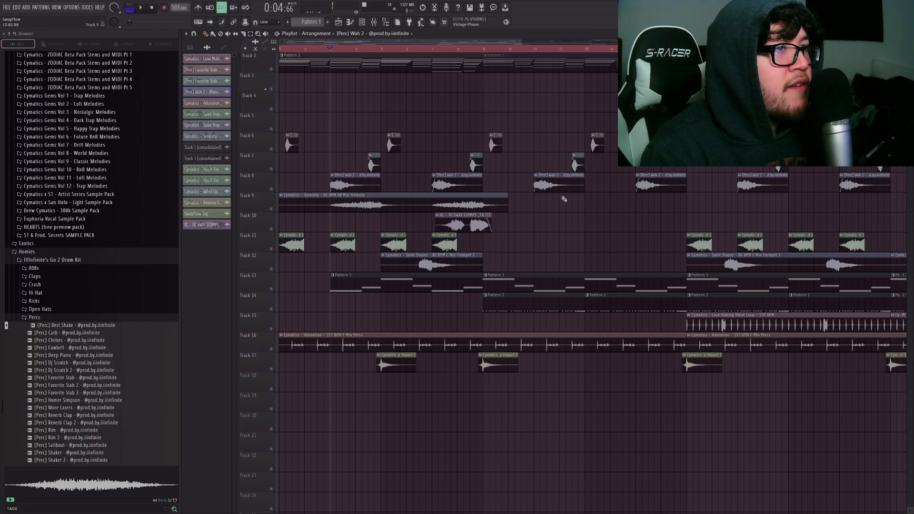
ctrl+click(271, 149)
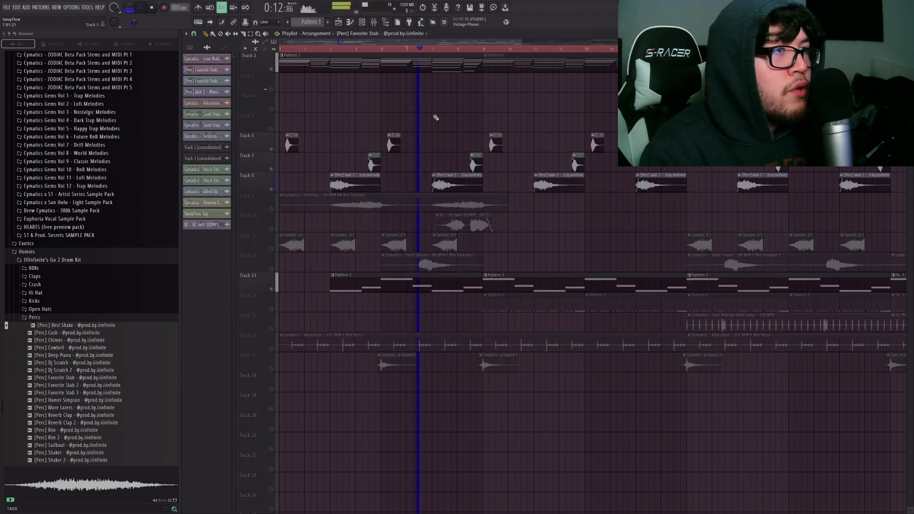
scroll(448, 125, up, 1)
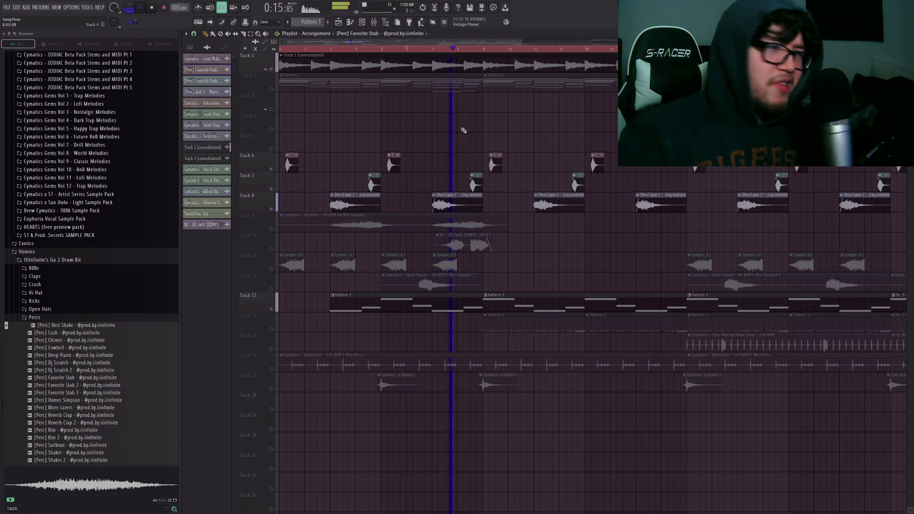
key(space)
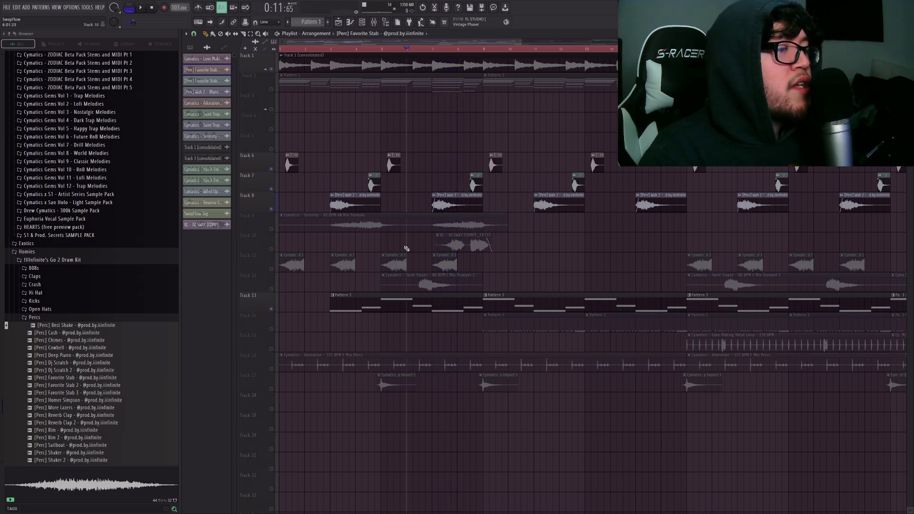
Browse the C - Zodiac Vol 3 melody stems to Stems and MIDI Pt 4 and expand the Love In Da Mornin folder.
click(35, 318)
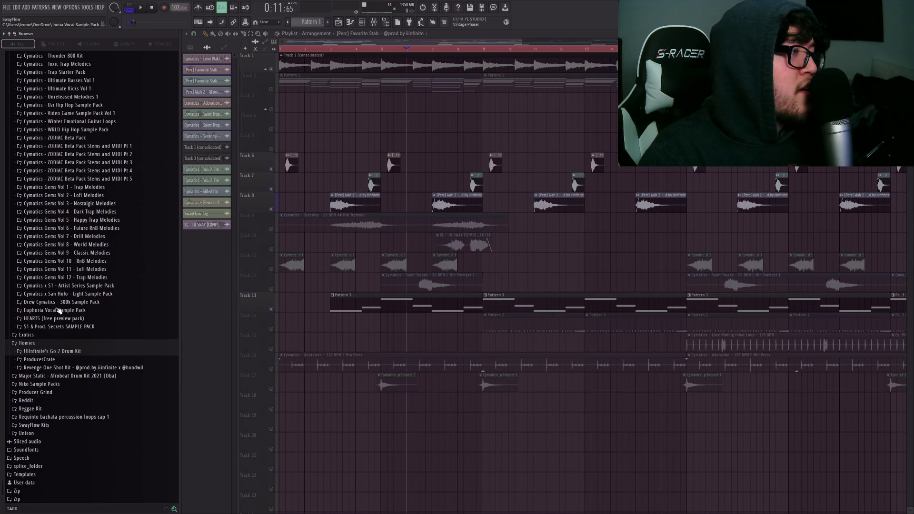
scroll(57, 312, up, 20)
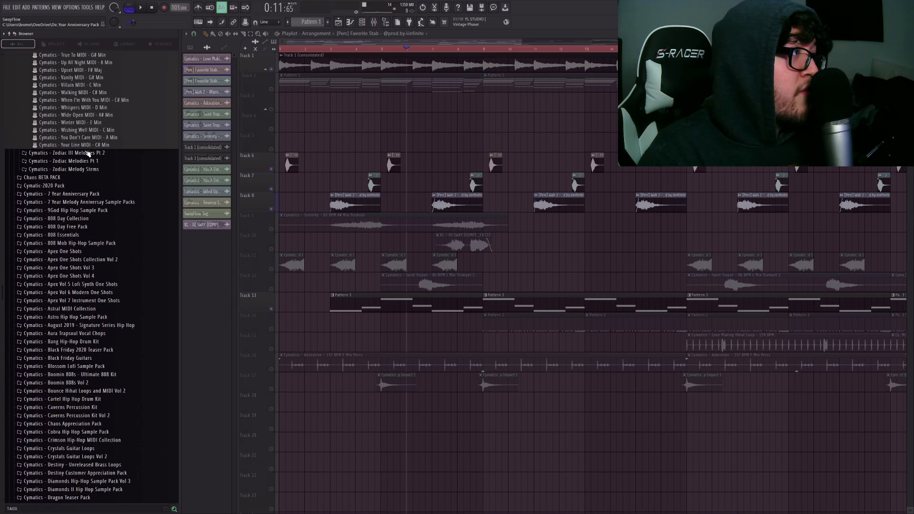
scroll(88, 154, up, 20)
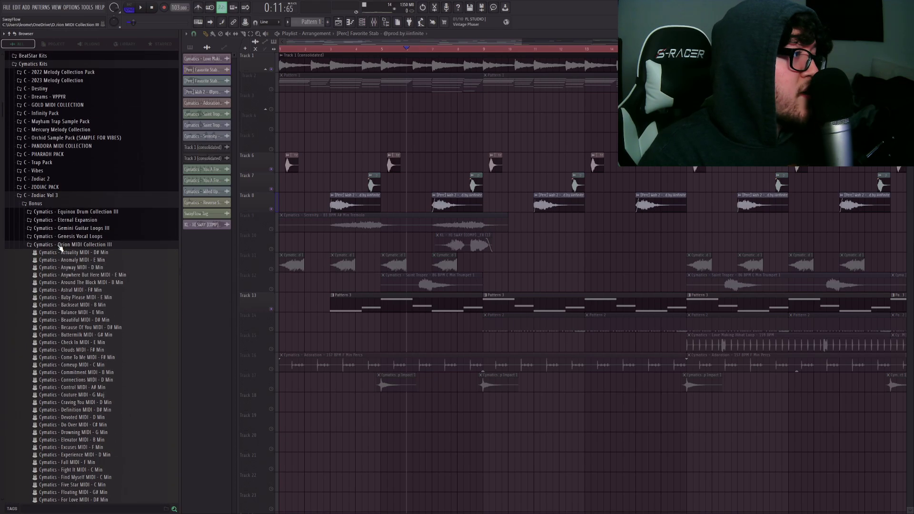
click(60, 245)
click(36, 205)
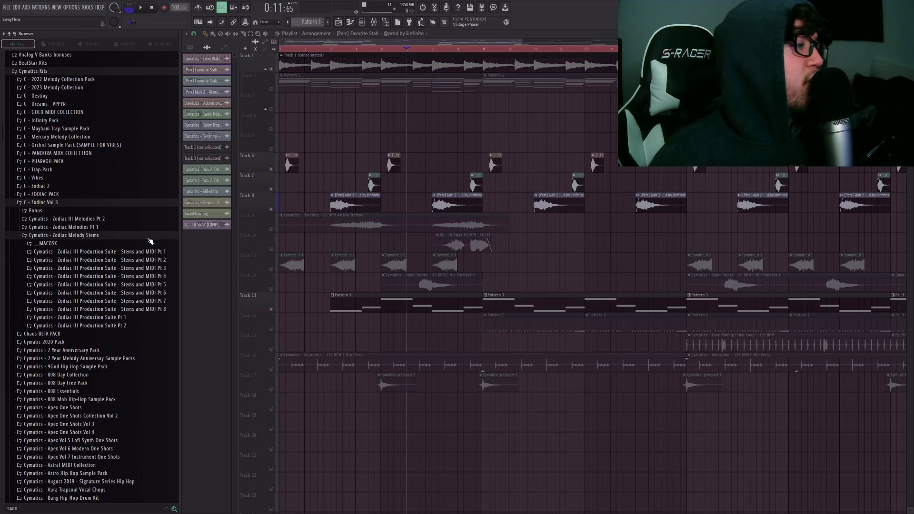
click(136, 276)
scroll(120, 304, down, 4)
click(86, 238)
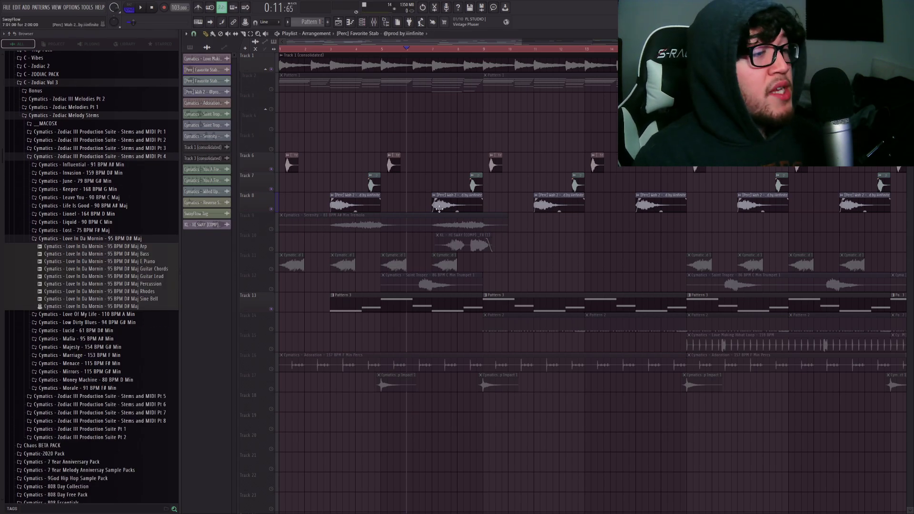
Add Track 11 to the soloed tracks and view the channel settings of its Saint Tropez pad clip.
scroll(381, 190, down, 3)
click(272, 210)
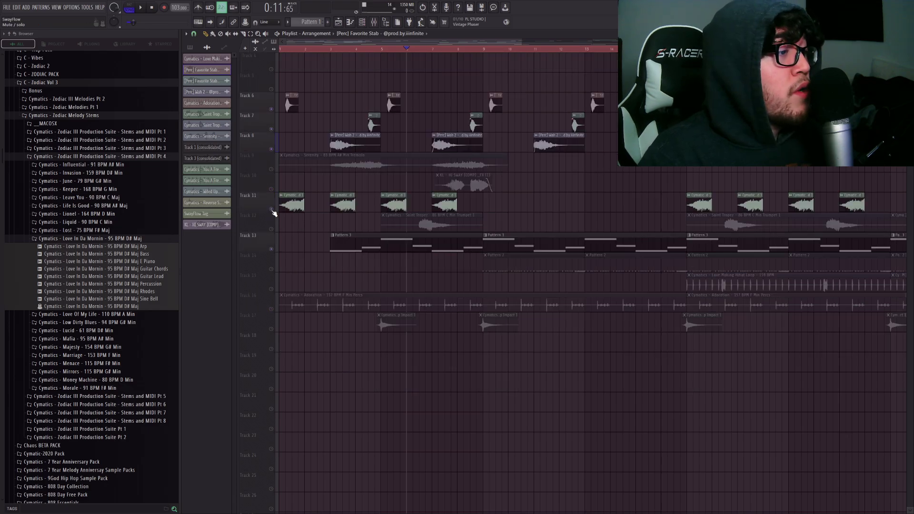
double_click(319, 215)
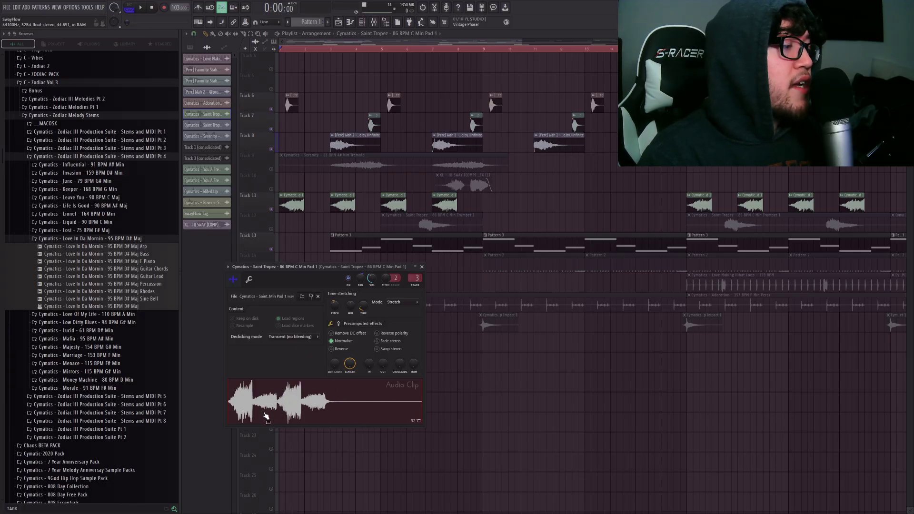
key(Escape)
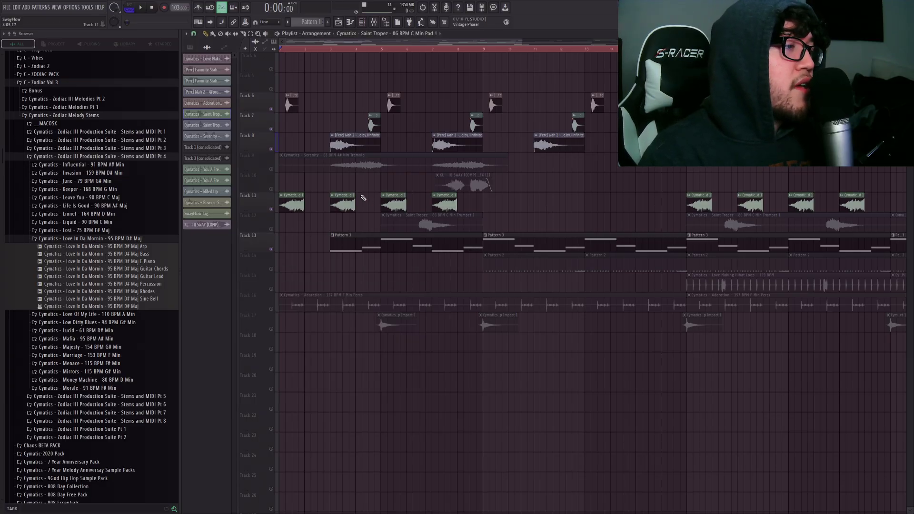
Play the Track 11 pad together with the other soloed layers from the start.
scroll(342, 180, up, 3)
key(space)
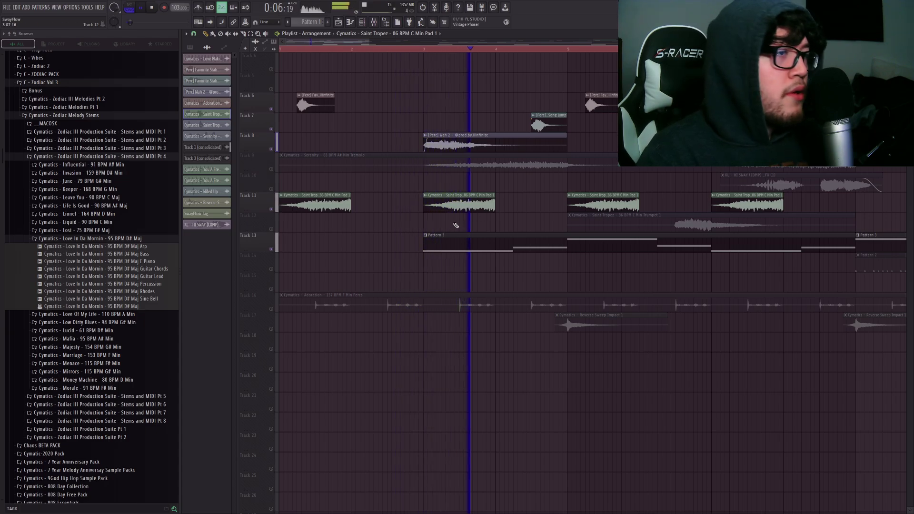
key(space)
Open the Saint Tropez pad's channel and mixer insert, and inspect its Kickstart 2 effect.
double_click(453, 207)
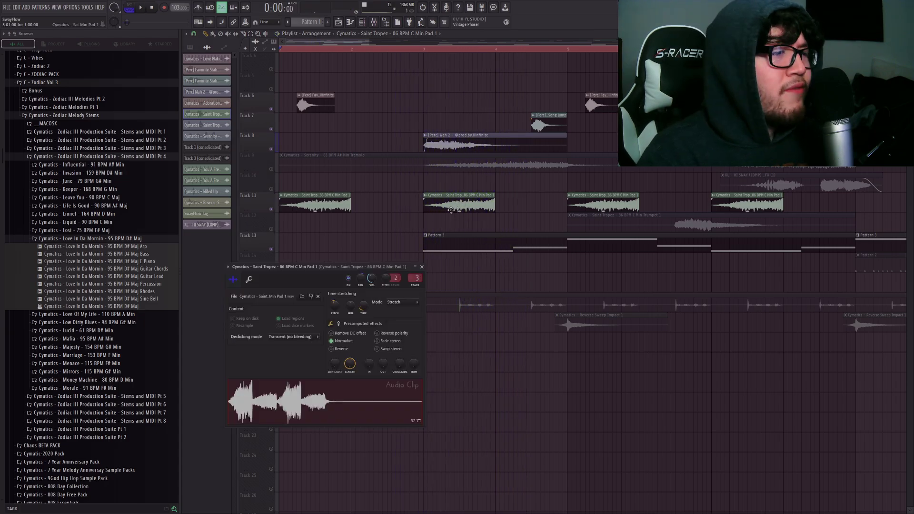
click(374, 22)
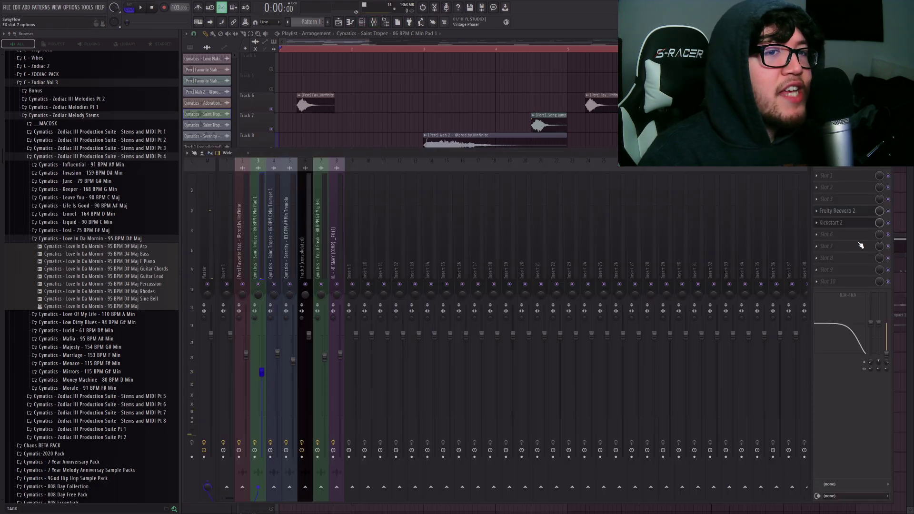
click(848, 227)
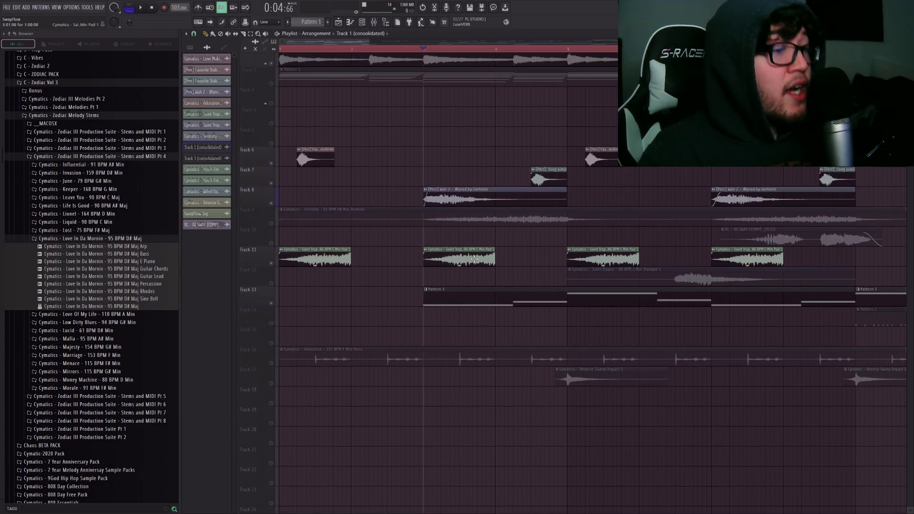
Move the playback position to bar 5 and open the Saint Tropez trumpet clip on Track 12.
scroll(616, 75, down, 1)
click(572, 49)
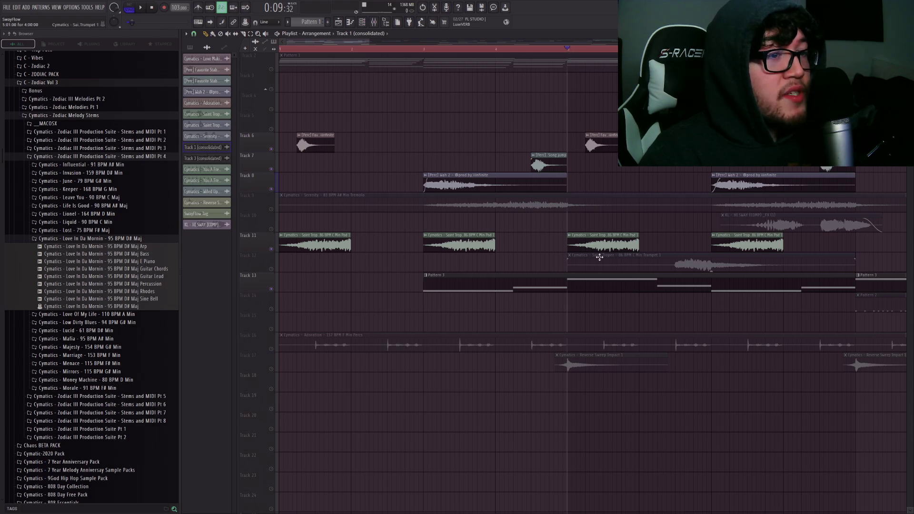
drag(607, 250, 429, 257)
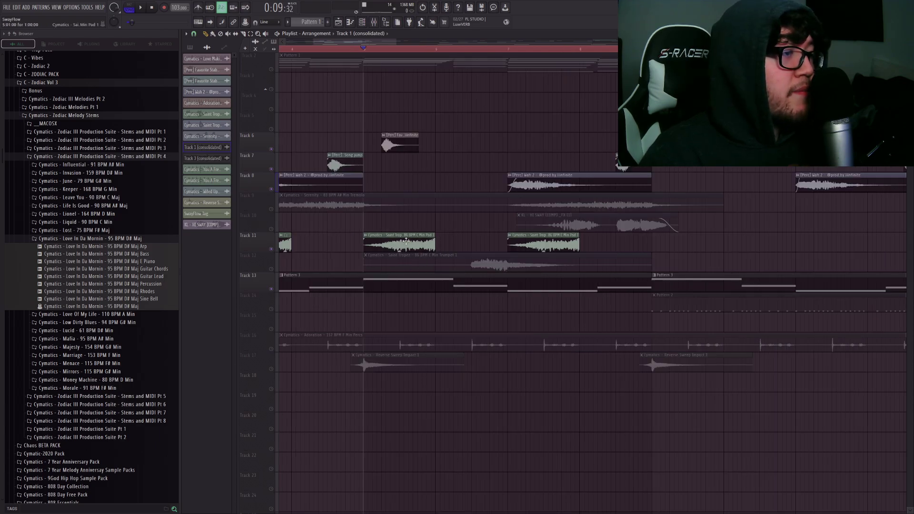
double_click(463, 267)
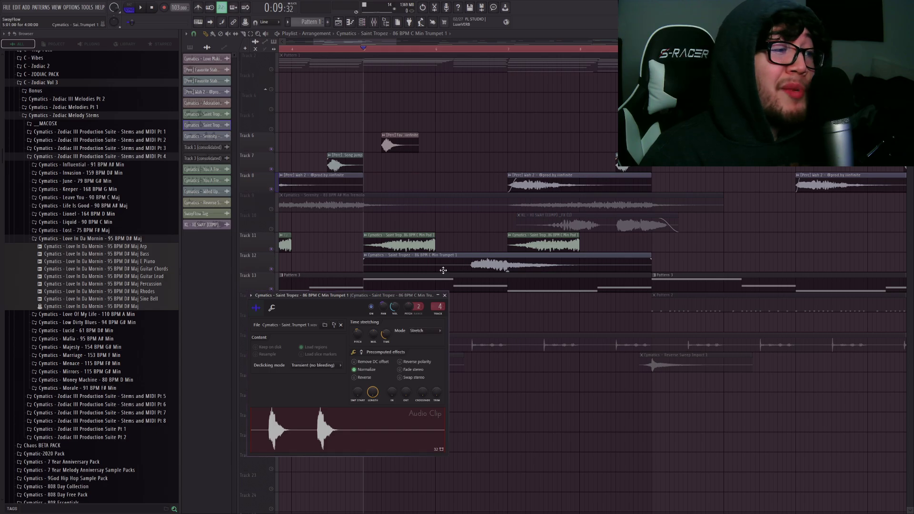
View the trumpet's mixer effects and play it with the soloed layers from bar 5.
click(372, 22)
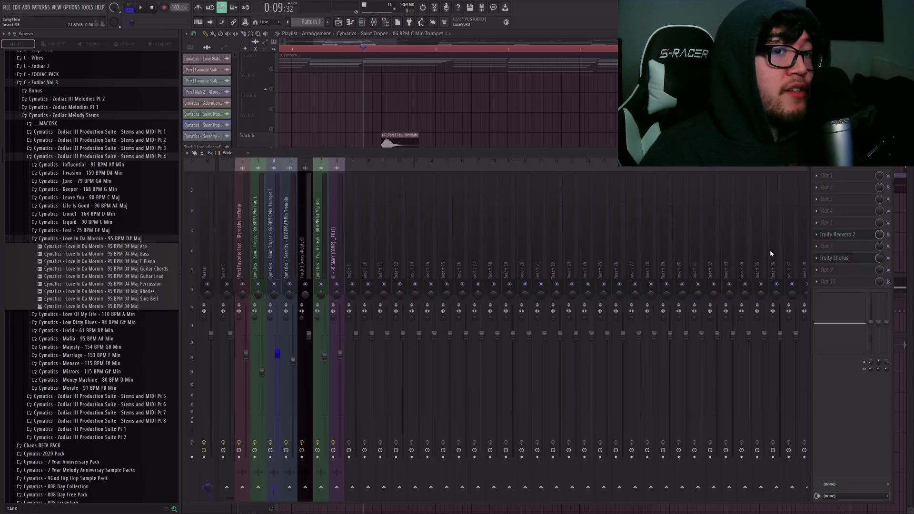
key(F9)
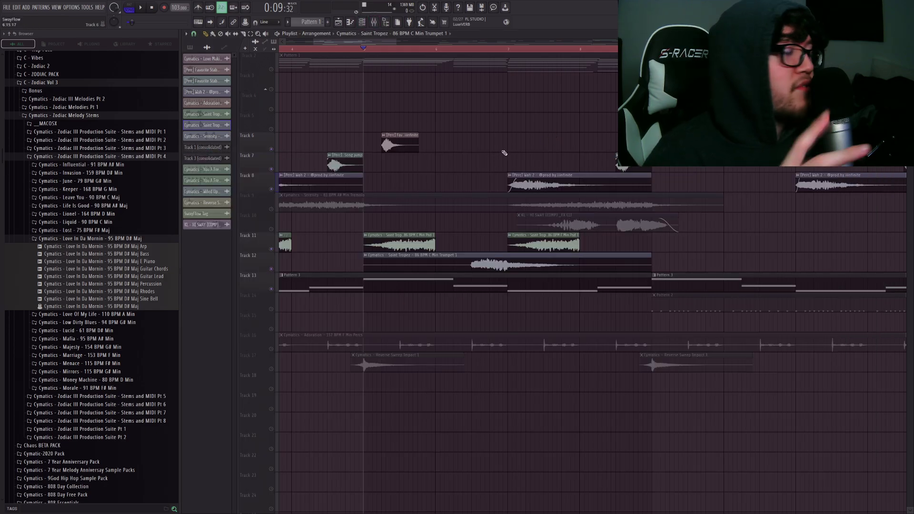
scroll(505, 150, up, 1)
key(space)
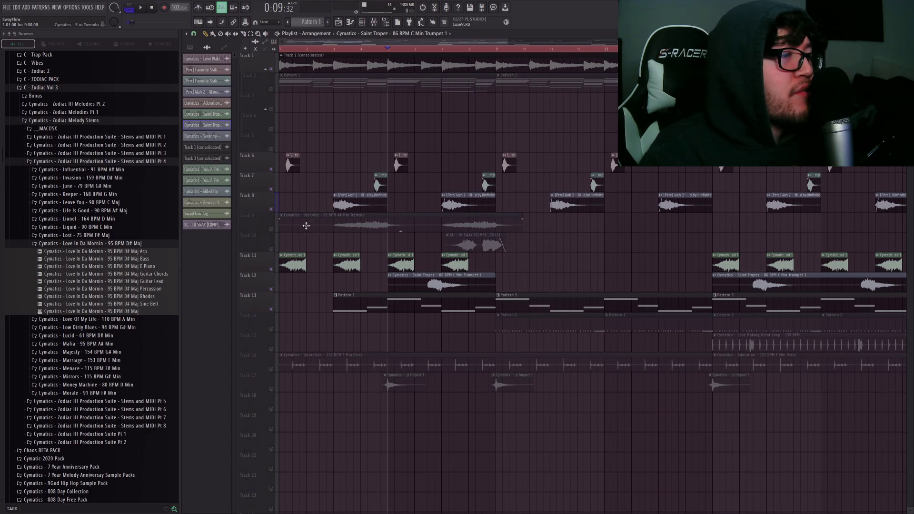
Solo the Serenity clip on Track 9, play it from about bar 3, and unmute all tracks.
click(272, 230)
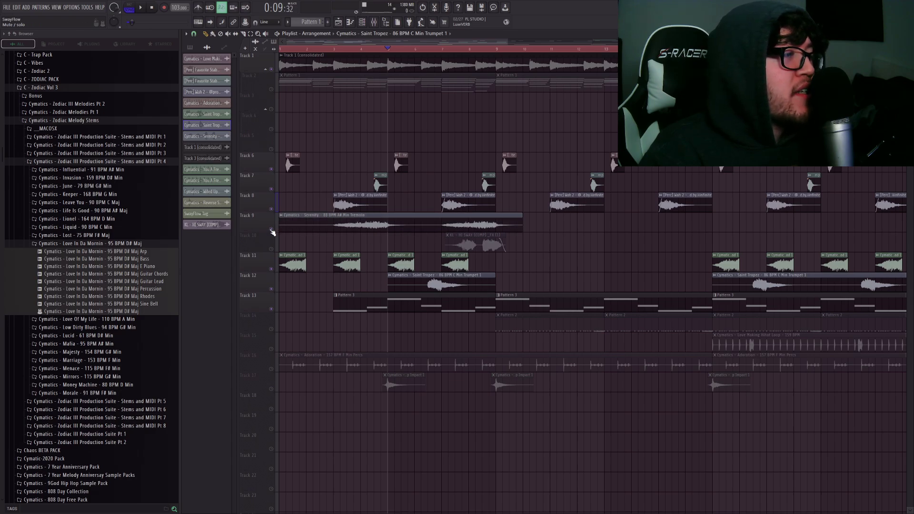
right_click(272, 230)
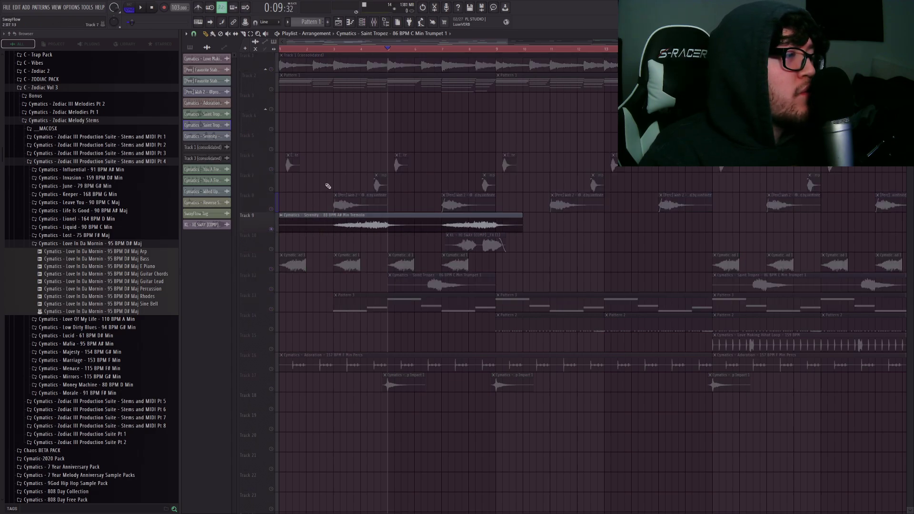
click(346, 52)
key(space)
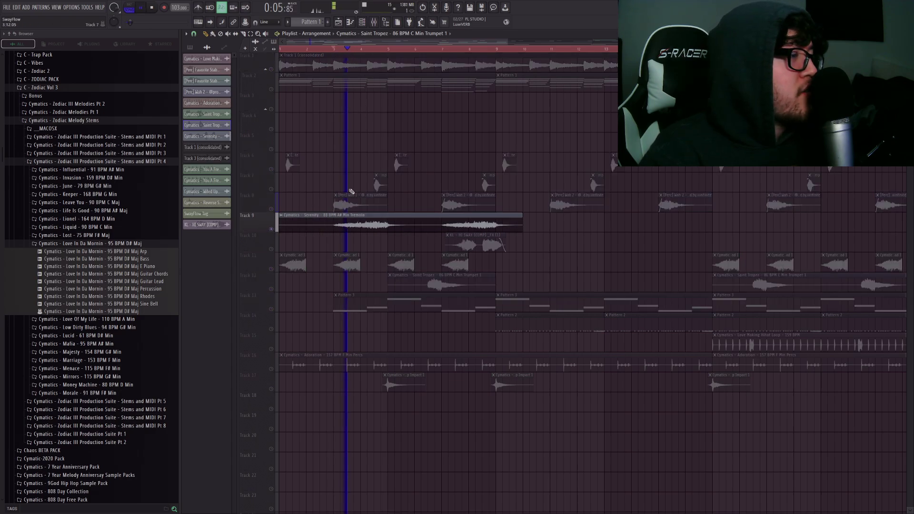
right_click(271, 230)
key(space)
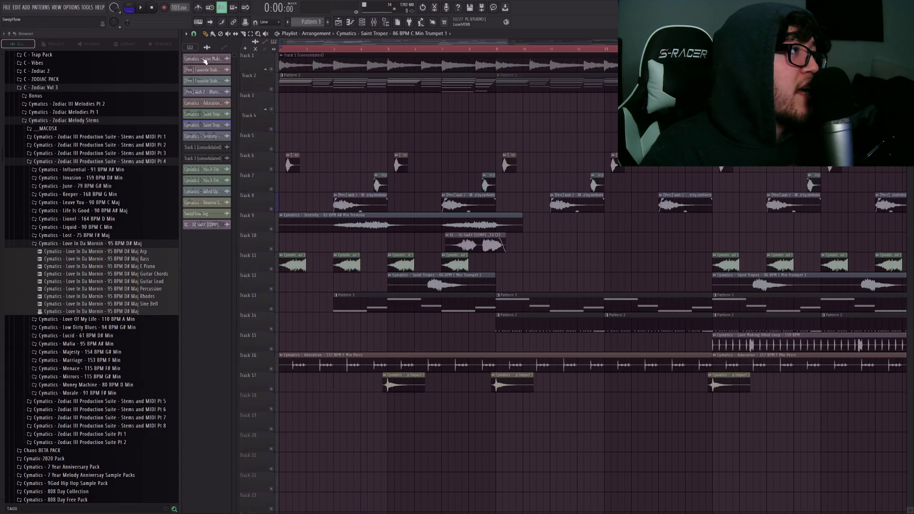
Mute the Adoration percussion loop on Track 16.
scroll(274, 353, down, 1)
click(274, 351)
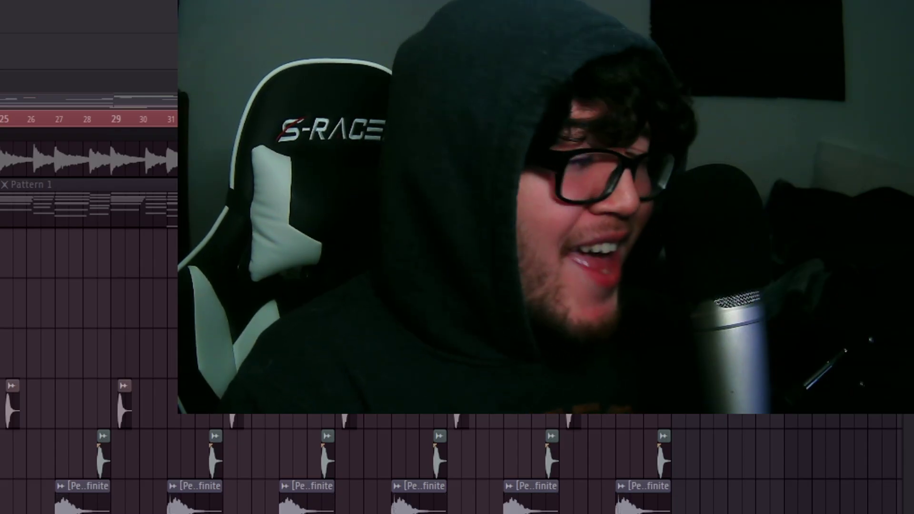
Solo the consolidated Track 3 melody, play it from bar 33, and unmute all tracks.
scroll(575, 59, right, 3)
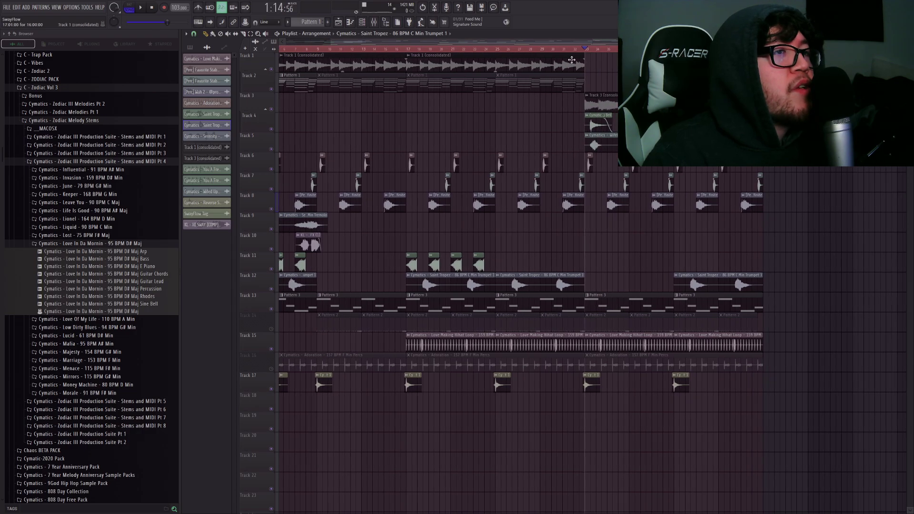
scroll(562, 107, right, 3)
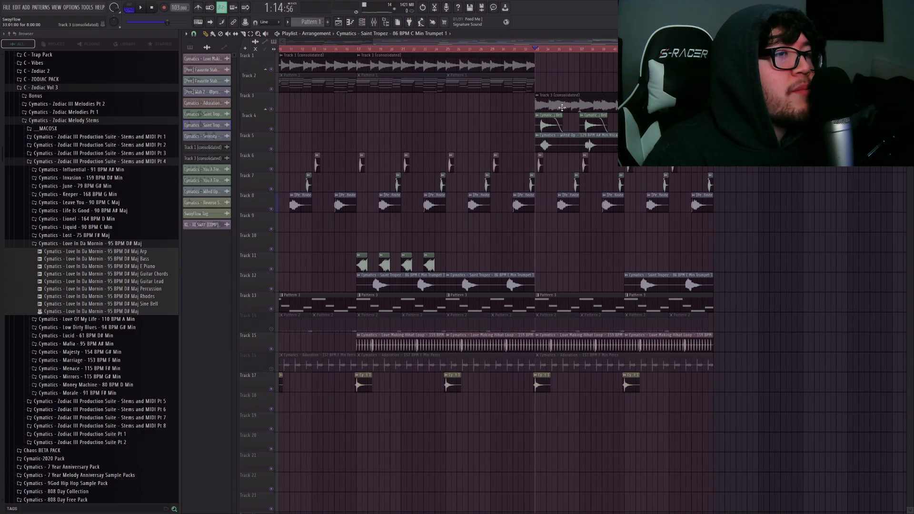
right_click(272, 109)
key(space)
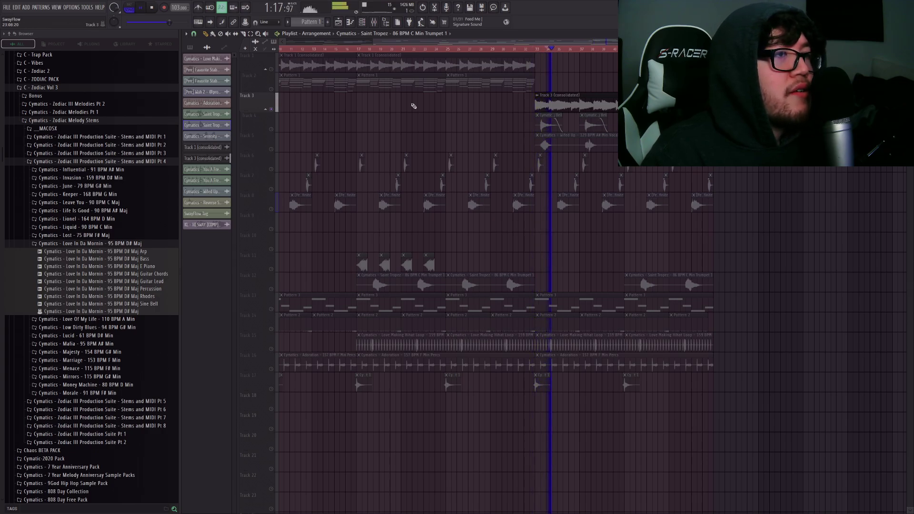
key(space)
right_click(272, 109)
Play the transition into the bar 33 section from about bar 32 and mute Tracks 14, 15 and 16.
scroll(482, 135, up, 5)
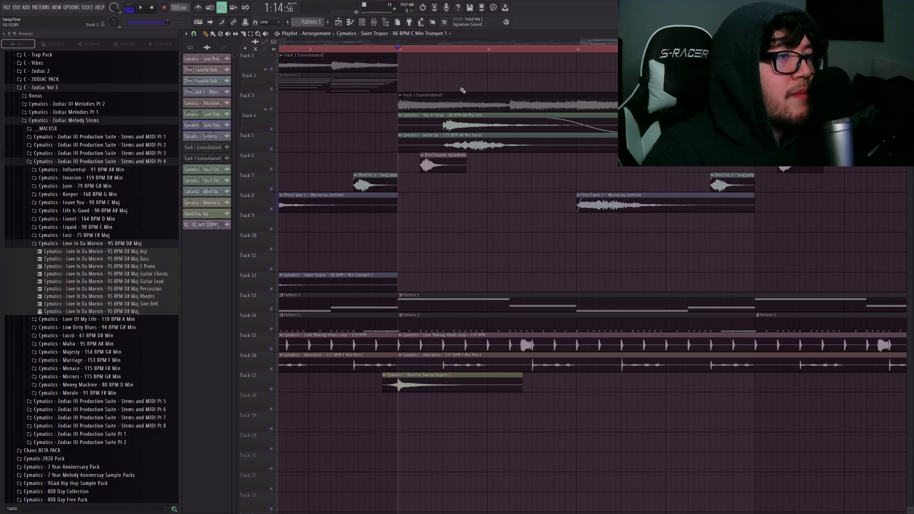
scroll(461, 53, down, 5)
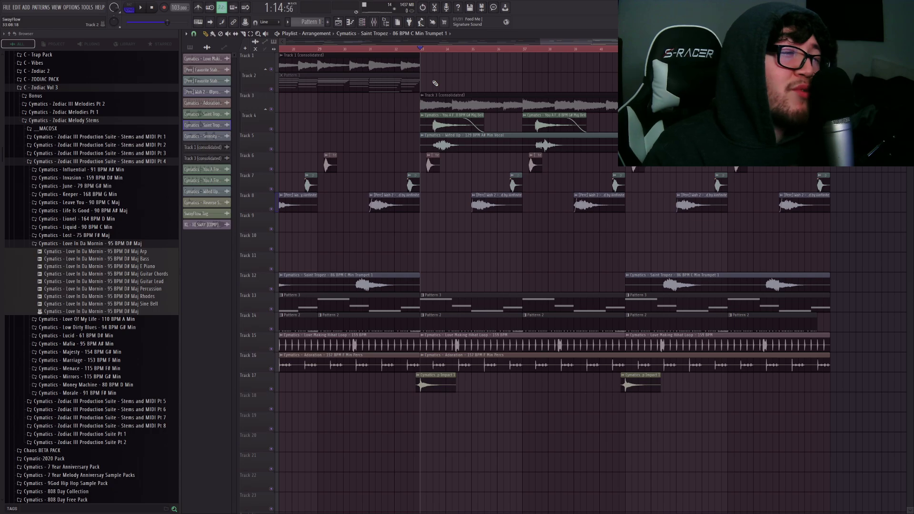
click(396, 50)
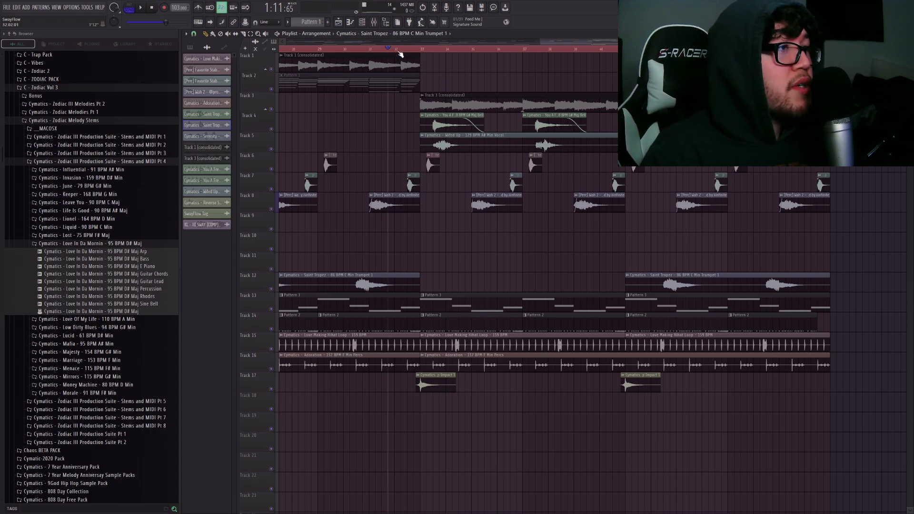
key(space)
click(272, 330)
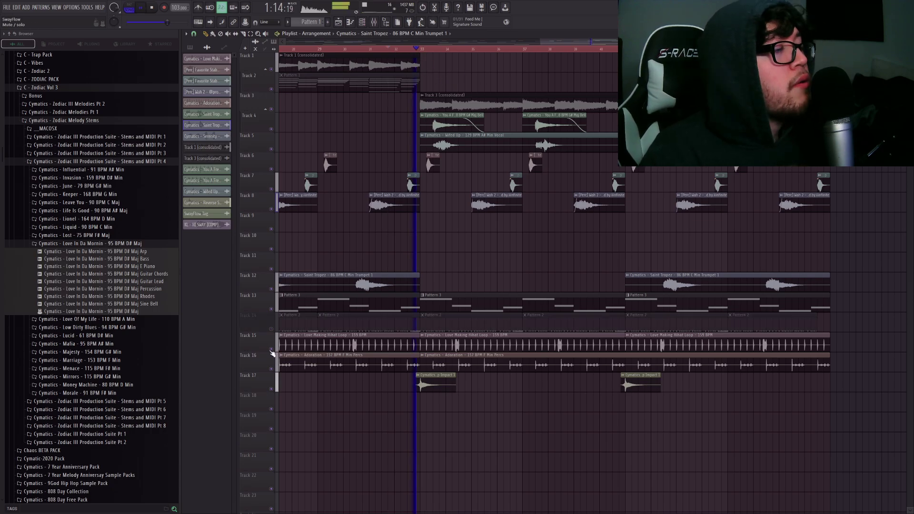
click(271, 349)
click(271, 369)
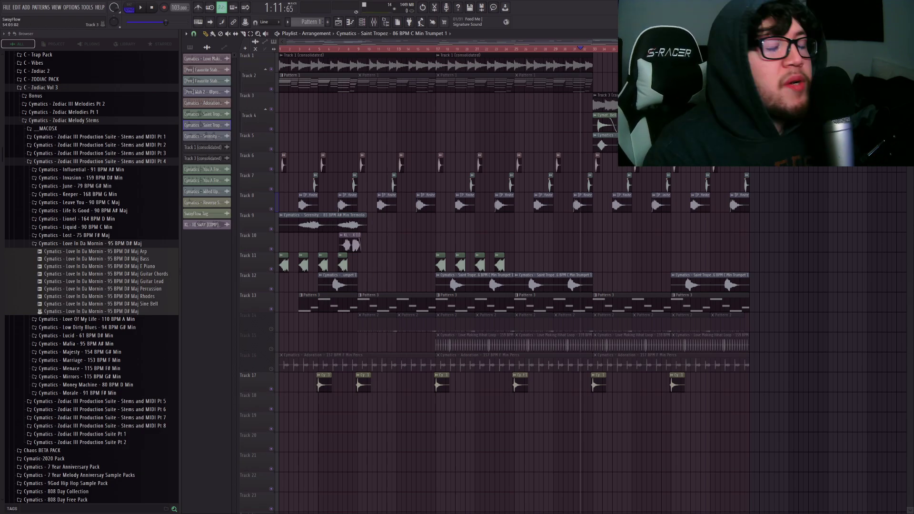
Solo the Track 14 drum pattern, play it from about bar 17, and open its clap notes and the channel rack.
scroll(577, 225, up, 4)
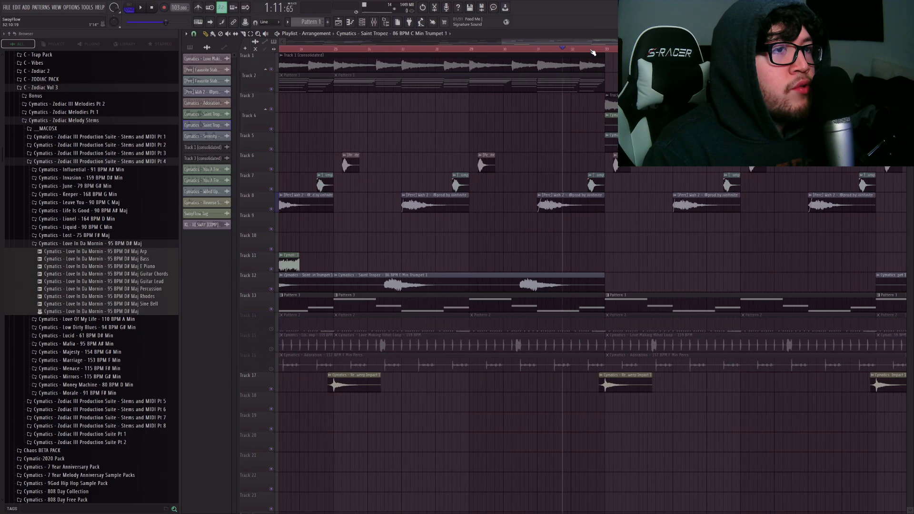
scroll(576, 224, down, 3)
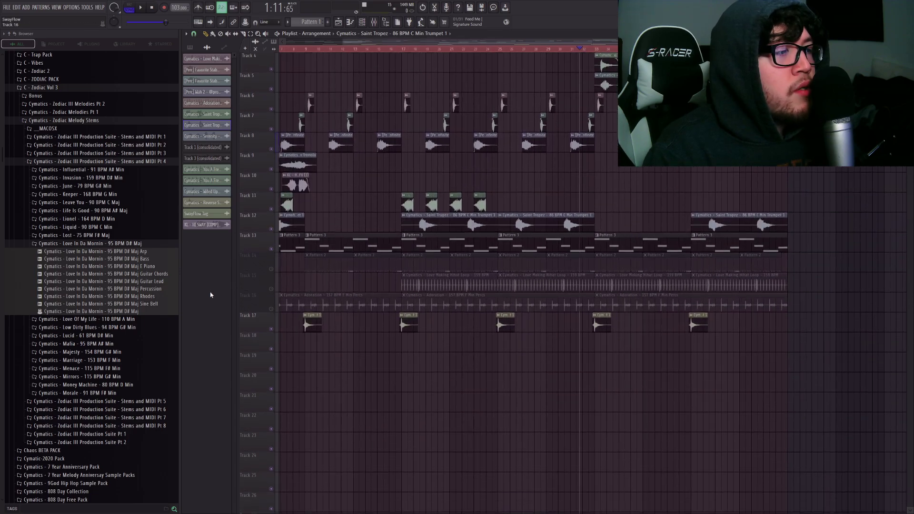
ctrl+click(271, 270)
click(404, 49)
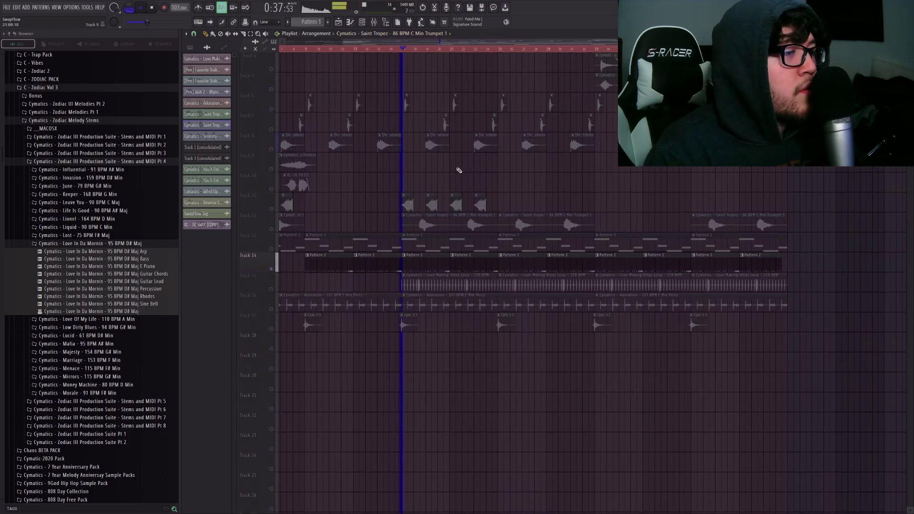
double_click(434, 273)
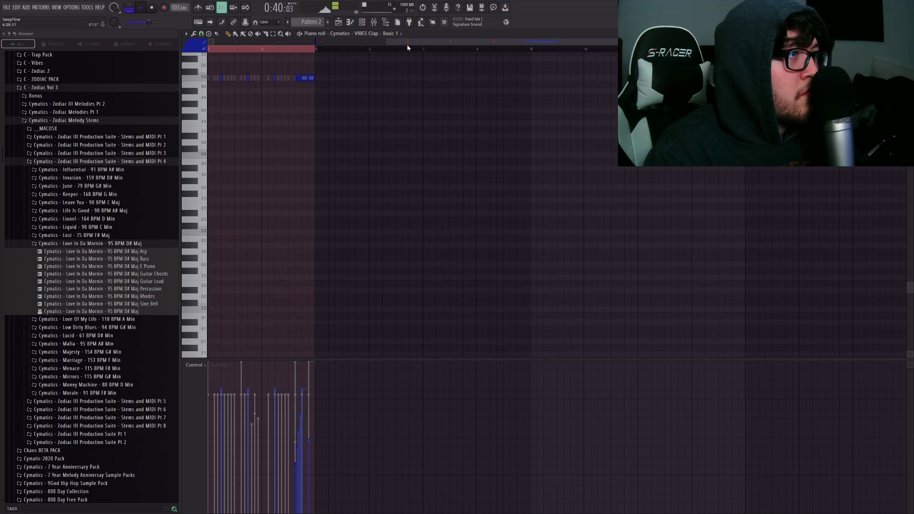
click(360, 23)
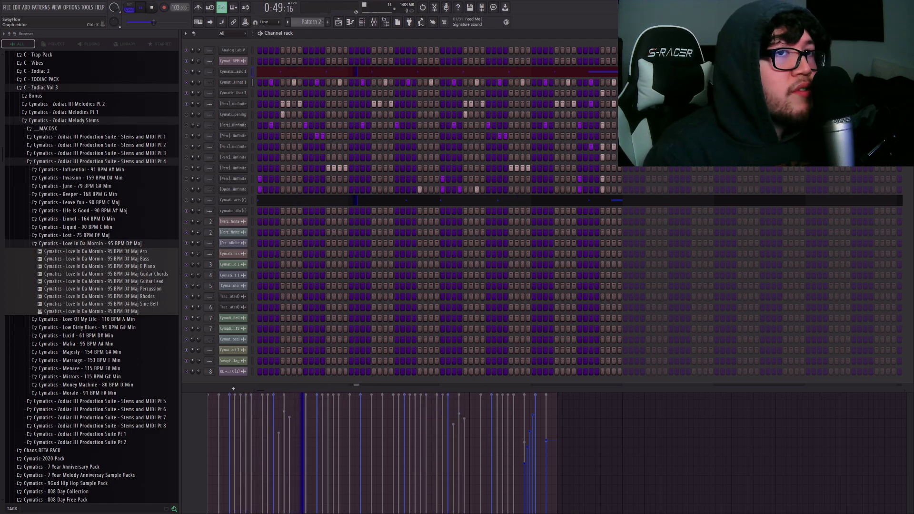
Examine the individual step velocities of the first [Perc] channel in the graph editor.
click(253, 82)
click(283, 135)
click(374, 142)
click(465, 145)
click(591, 141)
click(574, 142)
click(556, 143)
click(483, 140)
click(391, 143)
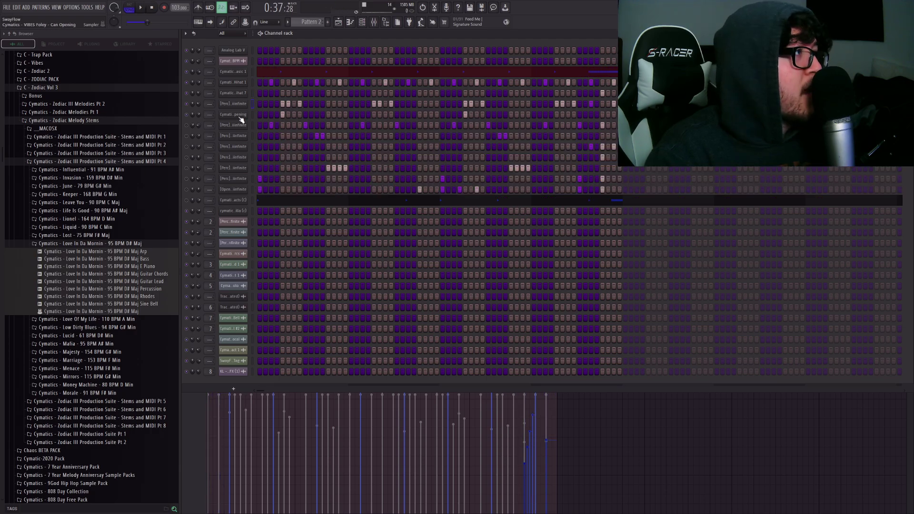
Preview the VIBES Foley Can Opening and Shaker samples in their channel settings.
click(240, 116)
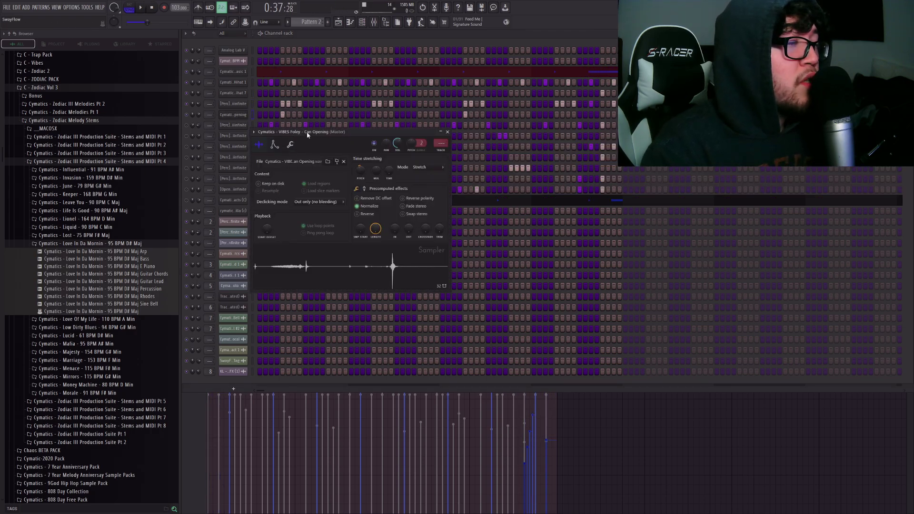
click(352, 263)
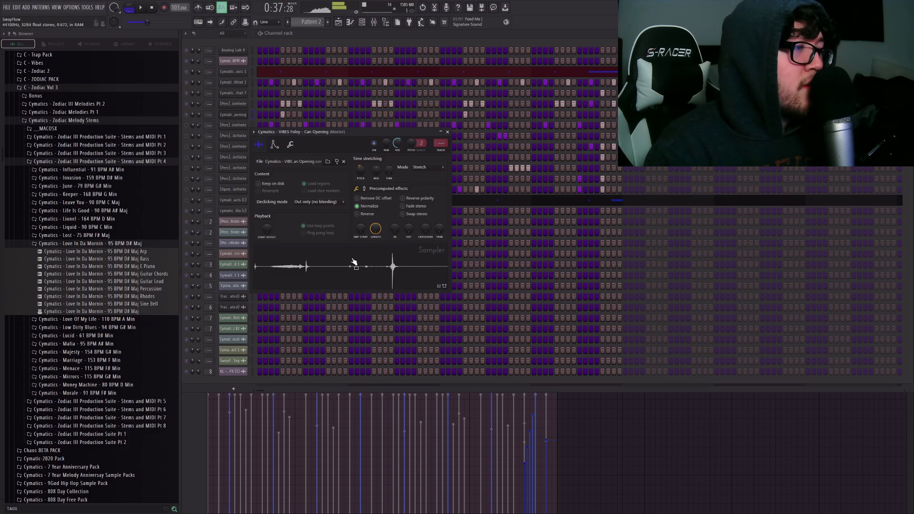
click(447, 132)
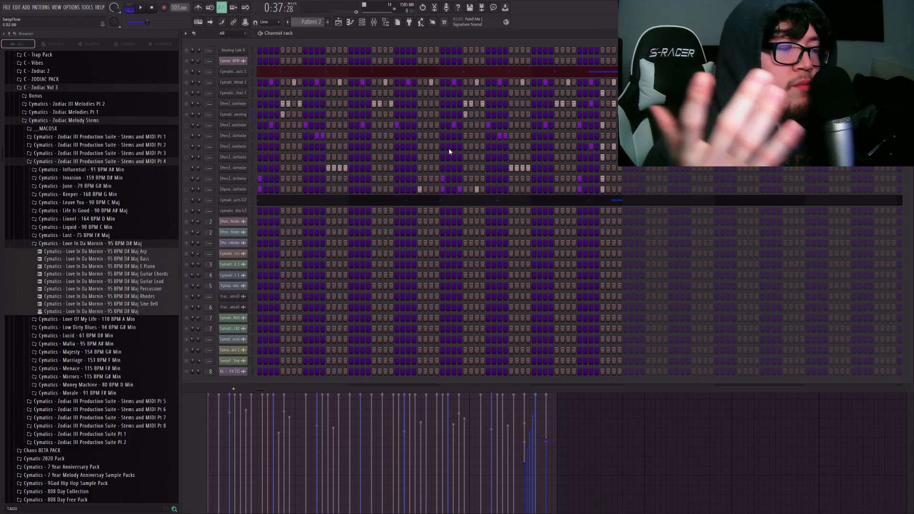
click(236, 126)
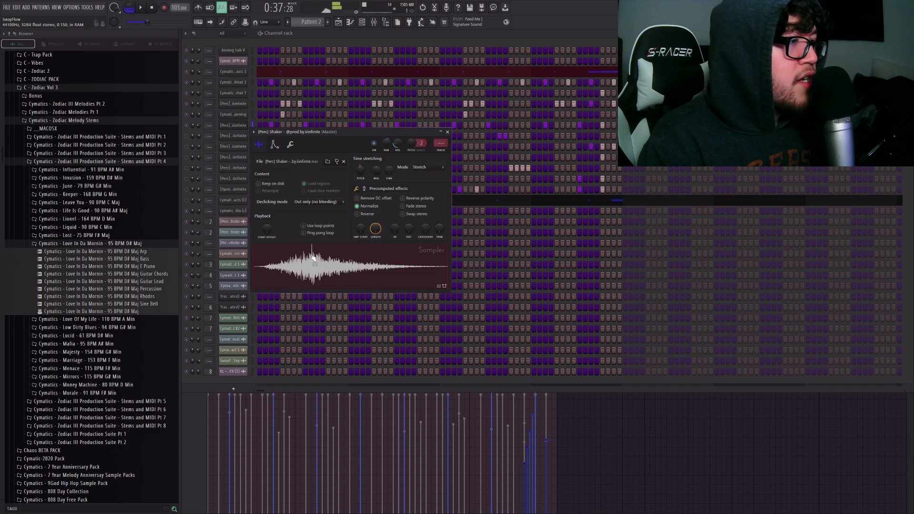
click(447, 132)
Play the drum pattern and inspect the sampler settings of the DJ Scratch channel and the percussion channel below it.
key(space)
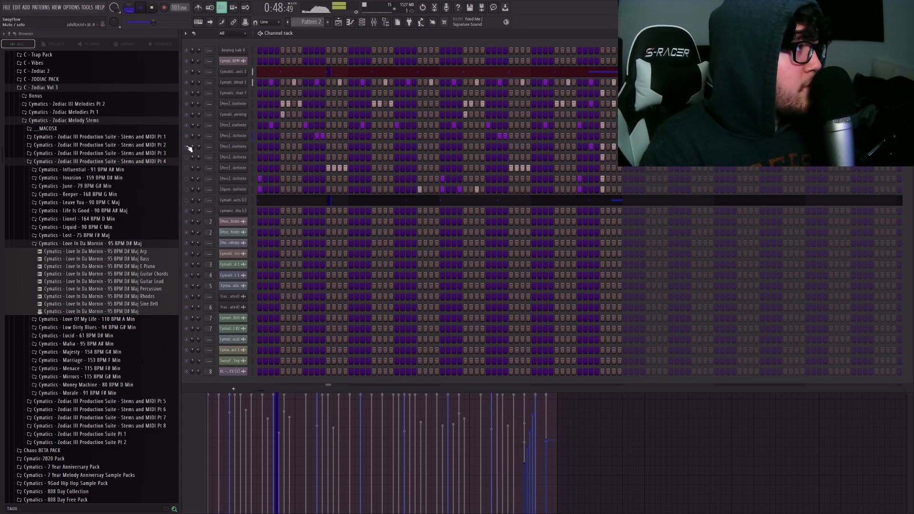
click(233, 147)
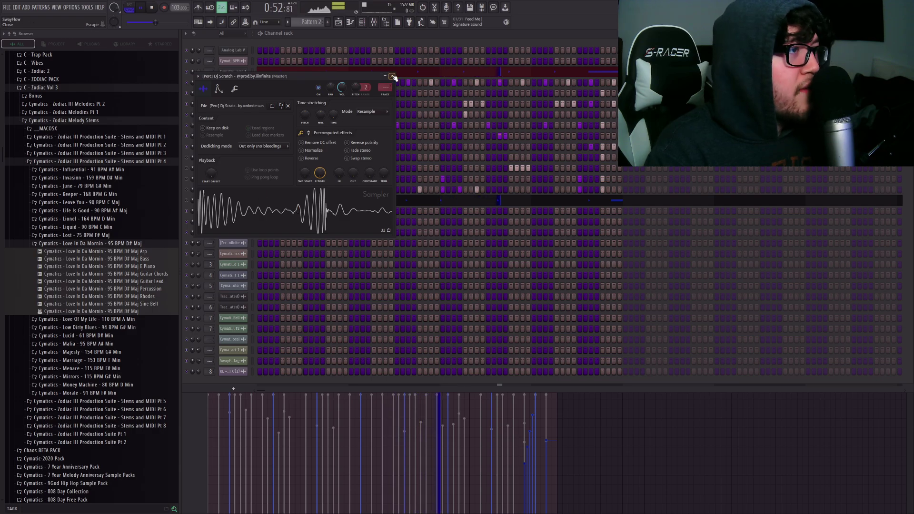
click(391, 76)
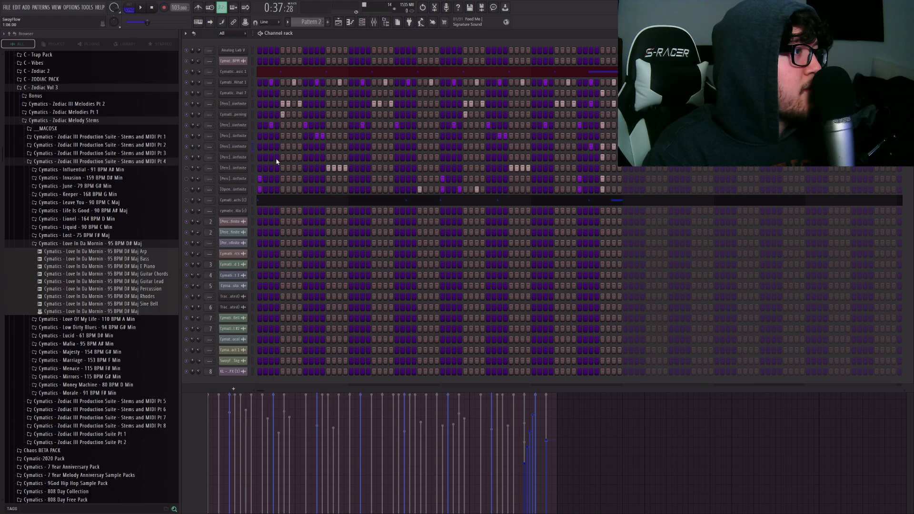
click(243, 160)
click(405, 87)
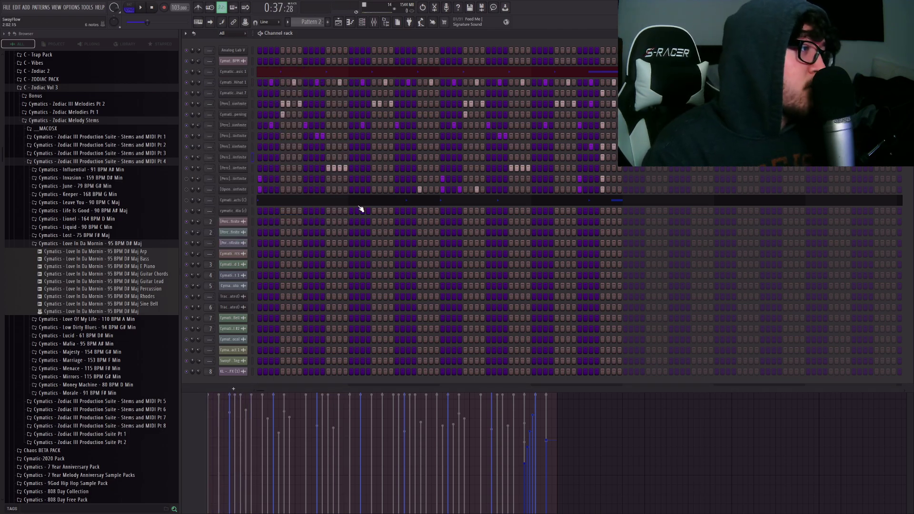
Examine the velocities of the percussion channel with four-hit runs while it plays, and replay the pattern with the remaining percussion.
click(418, 173)
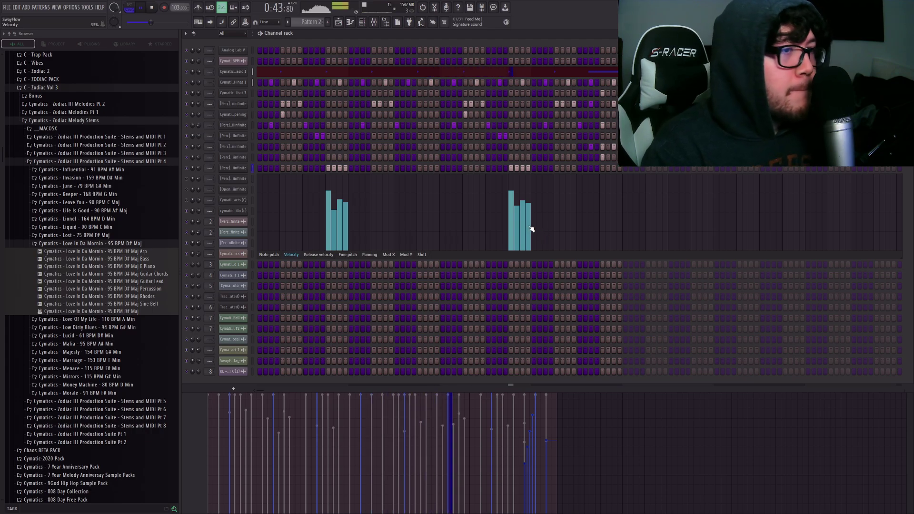
key(space)
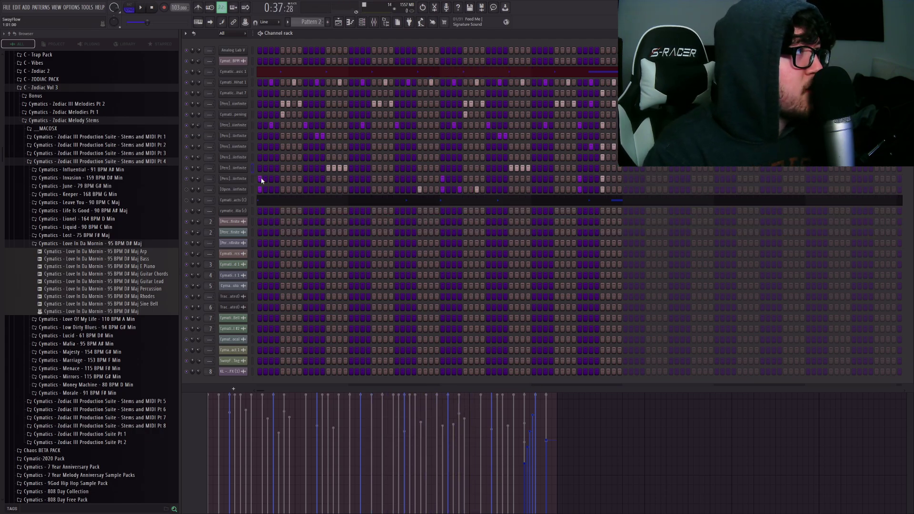
key(space)
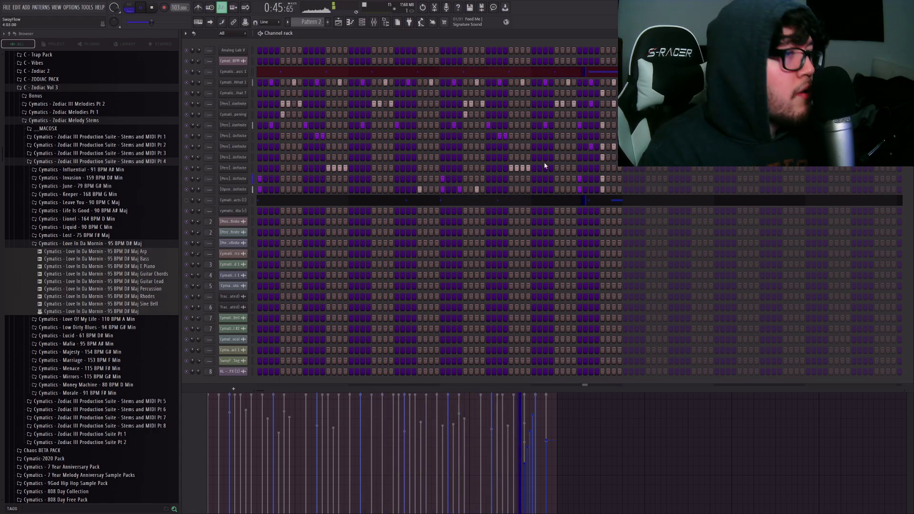
Review the sample and miscellaneous settings of the VIBES Kick - Artifacts (C) channel.
click(233, 200)
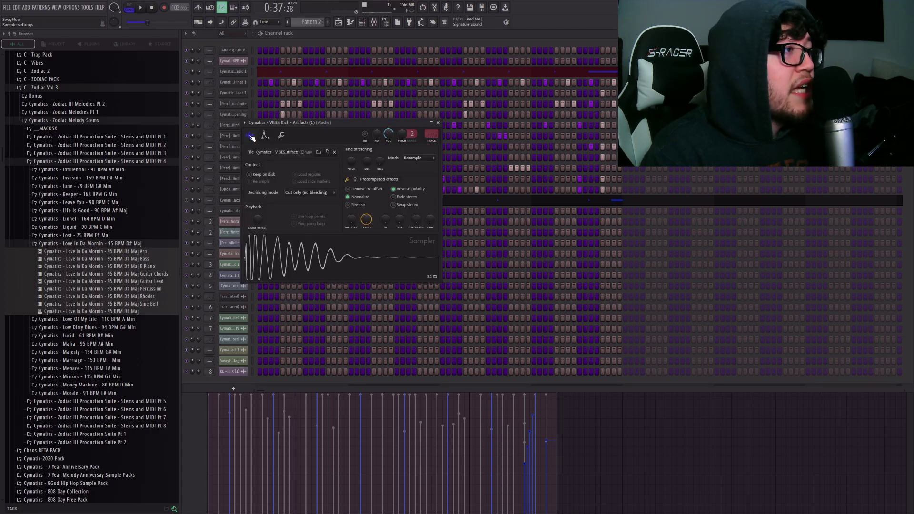
click(281, 135)
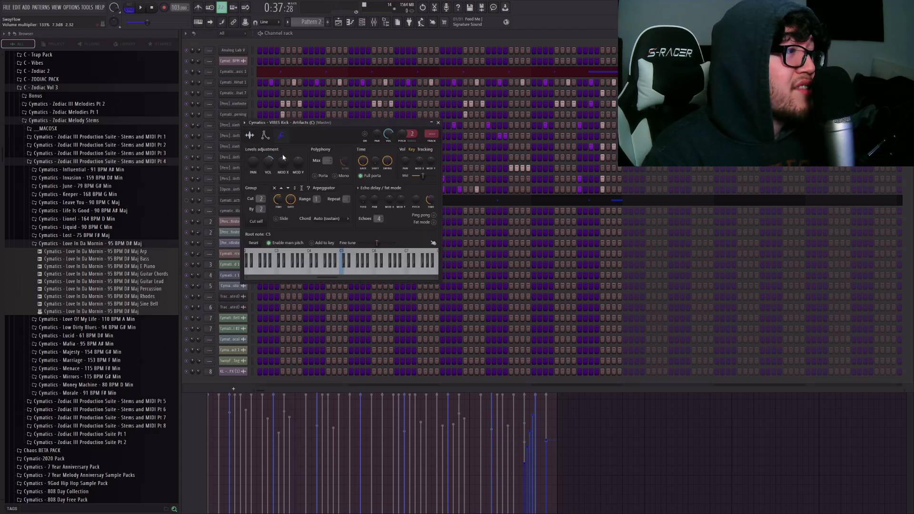
click(438, 124)
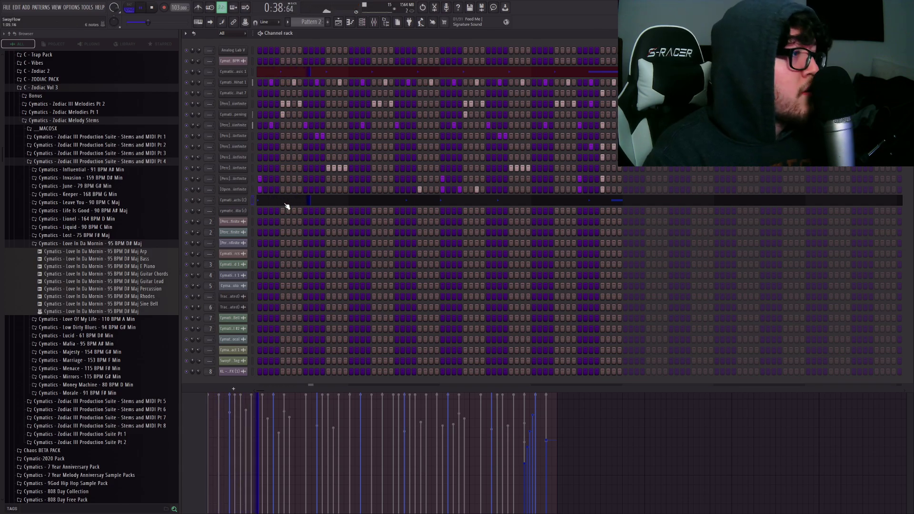
Open the Artifacts kick's notes in the piano roll, play them, and return to the playlist.
click(405, 201)
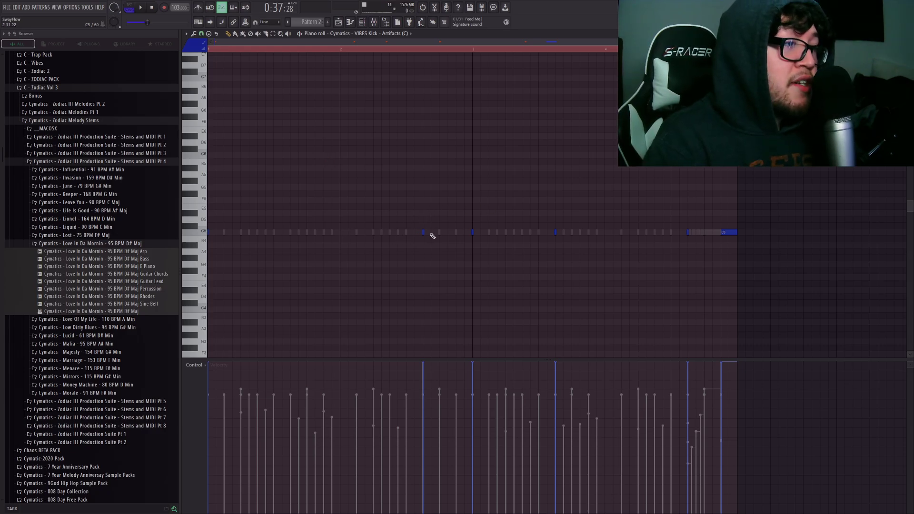
key(space)
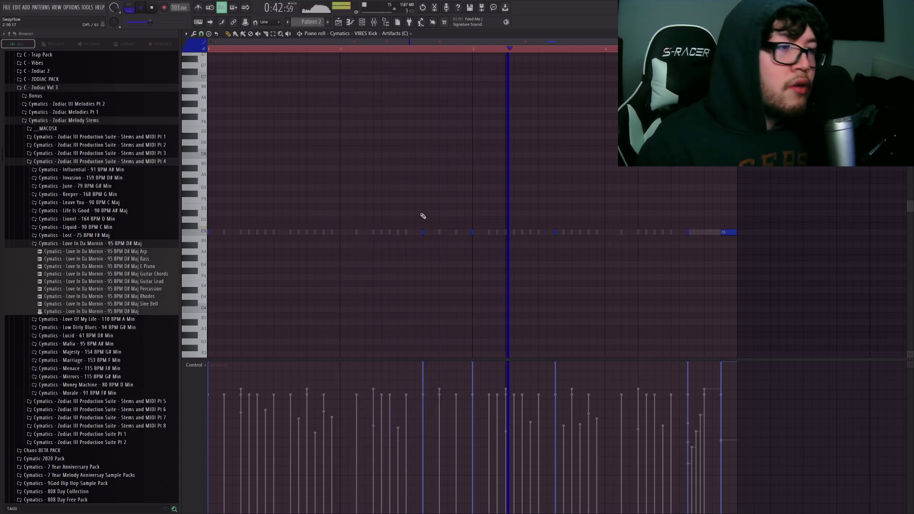
key(space)
key(F6)
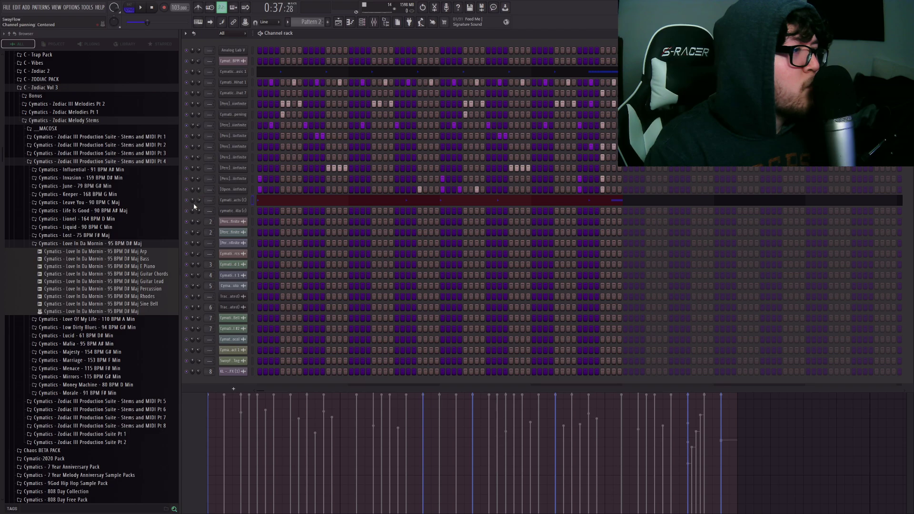
key(F5)
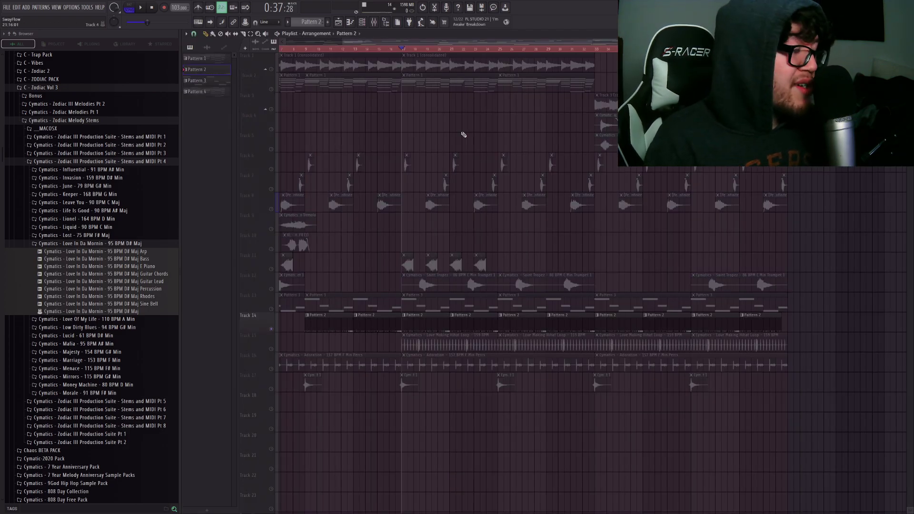
Solo Track 15, inspect the Love Making Hihat Loop's clip settings, and collapse the Stems and MIDI Pt 4 folder.
scroll(271, 293, down, 3)
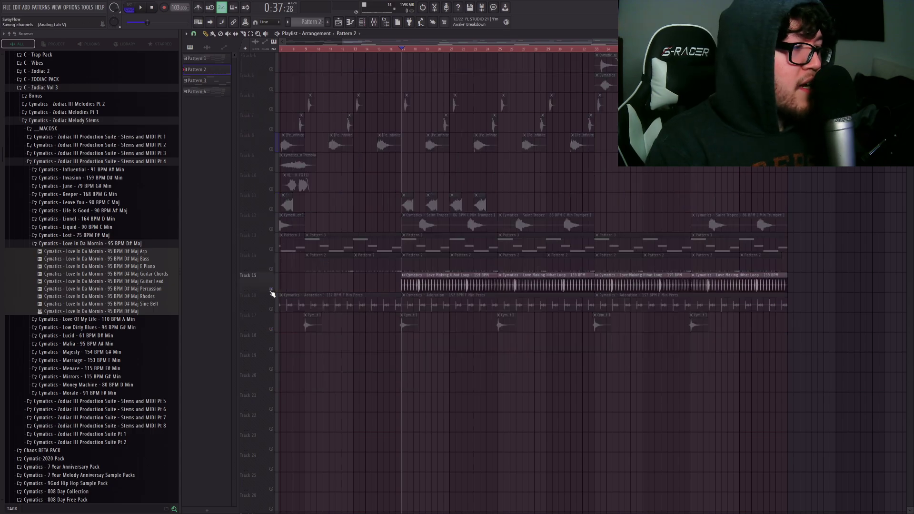
click(429, 275)
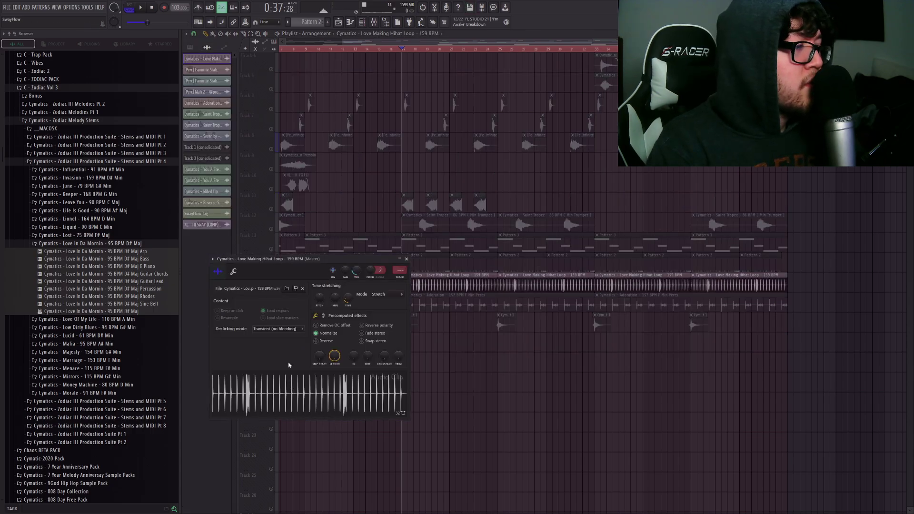
click(100, 162)
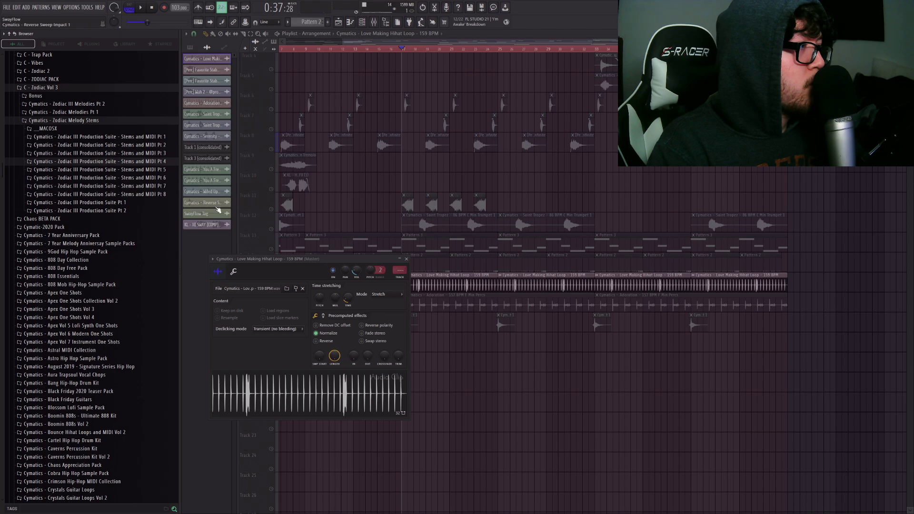
key(Escape)
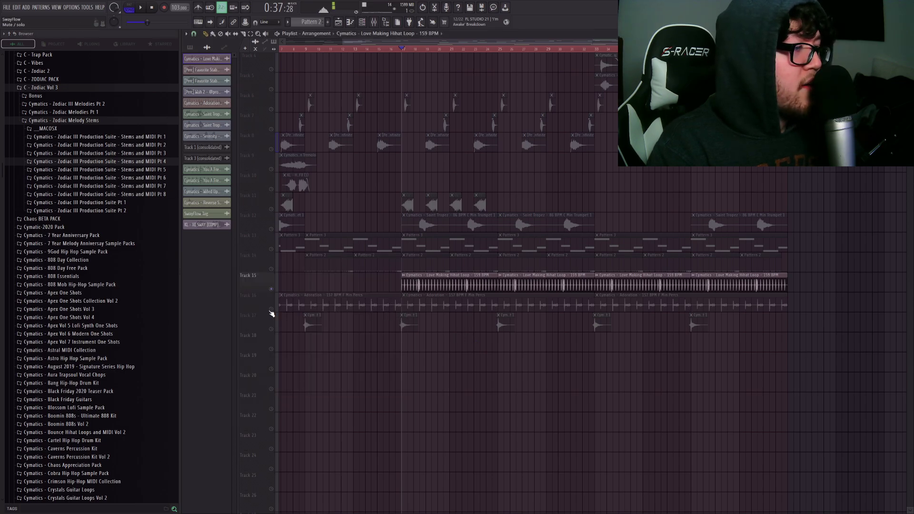
Inspect the clip settings of the Adoration percussion loop on Track 16 and unmute all tracks.
click(295, 295)
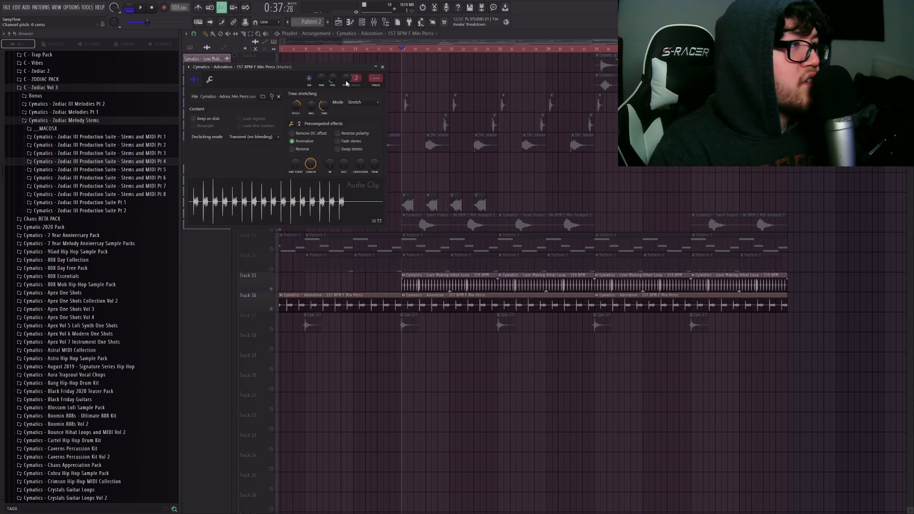
key(Escape)
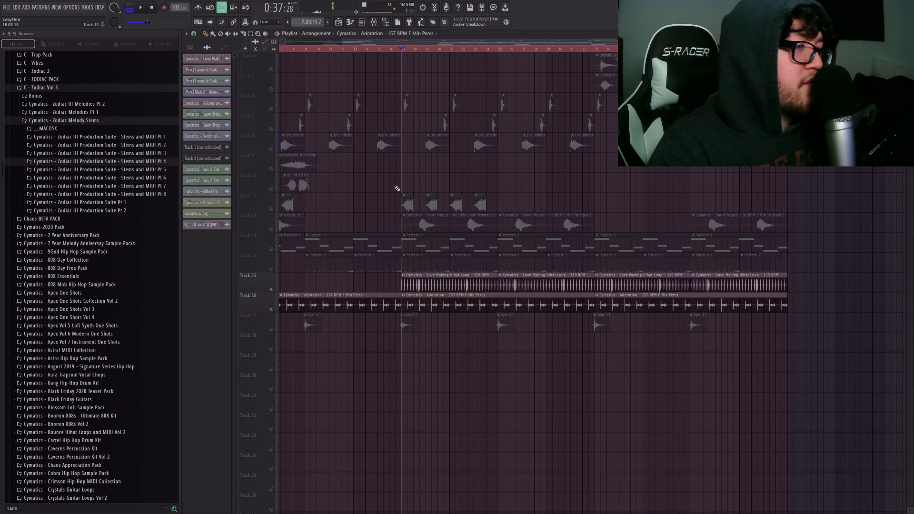
scroll(359, 206, up, 3)
scroll(461, 128, down, 2)
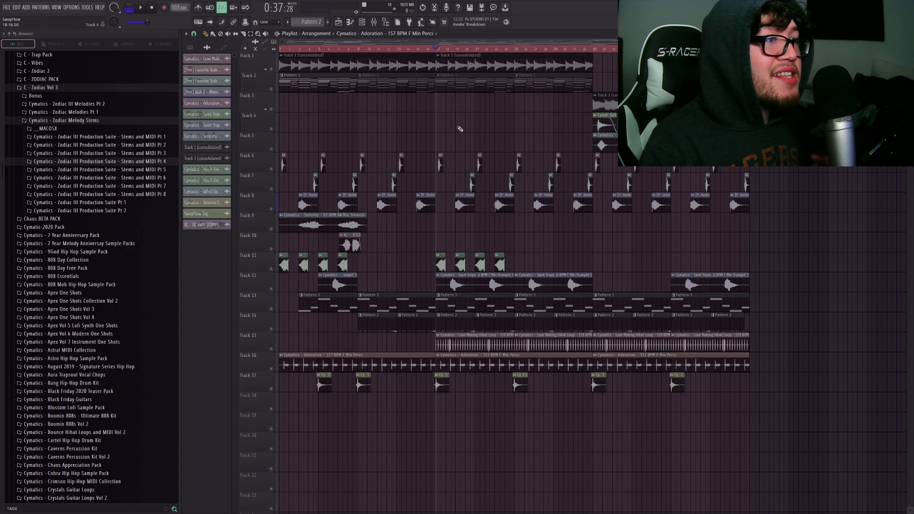